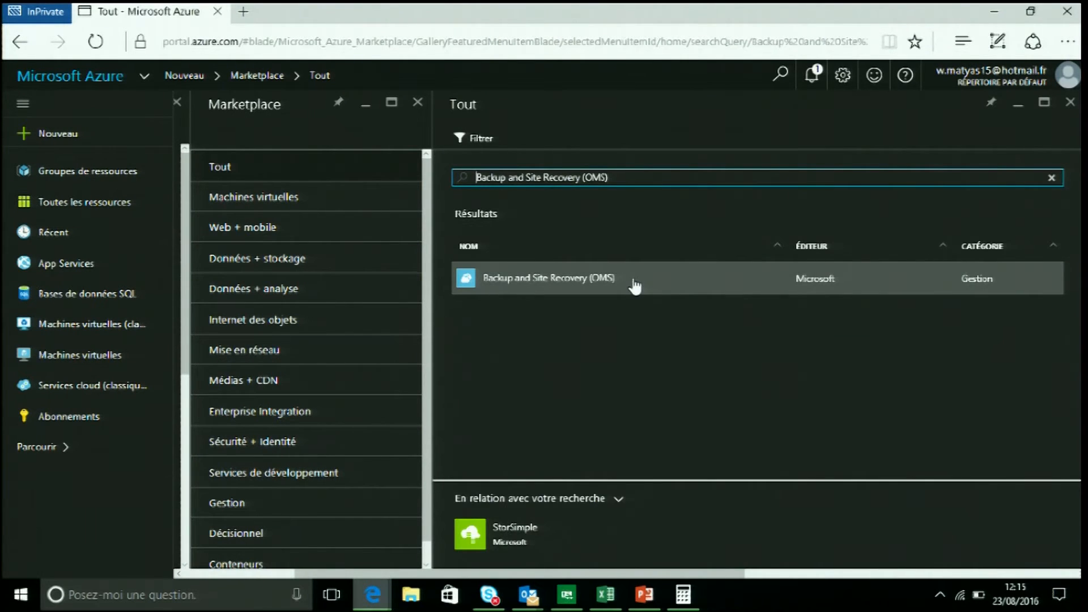
# Step: Start creating a Backup and Site Recovery (OMS) vault and name it Azurebackup
pyautogui.click(643, 288)
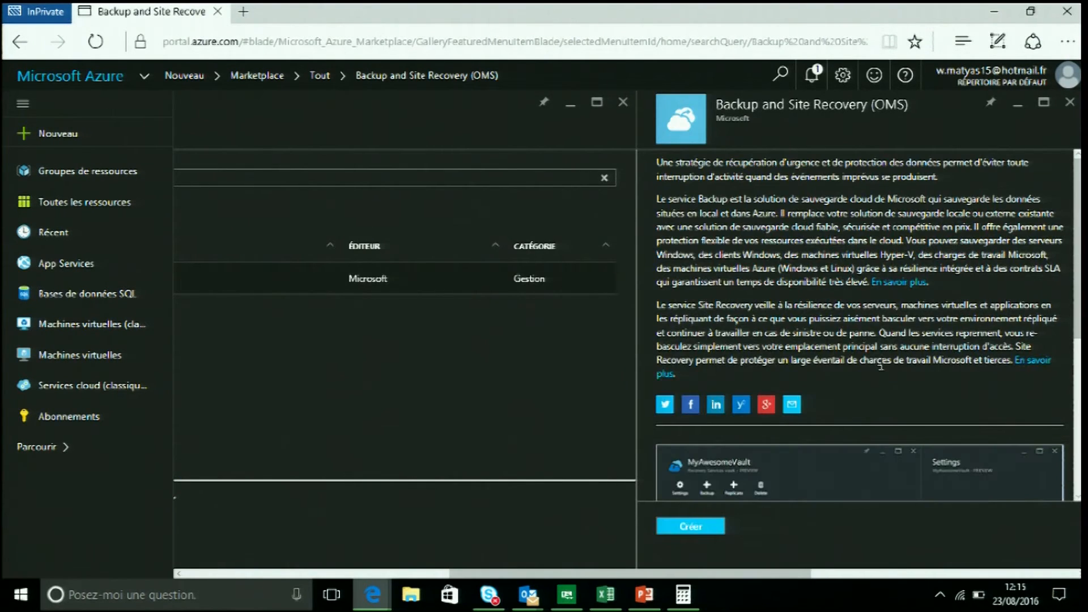
pyautogui.click(718, 526)
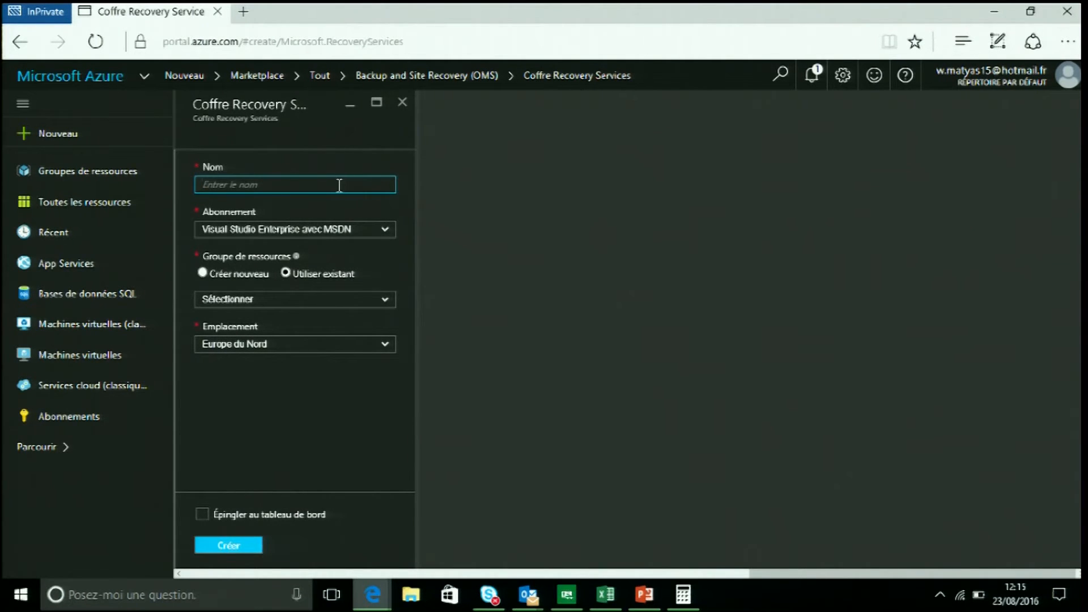
pyautogui.write('A')
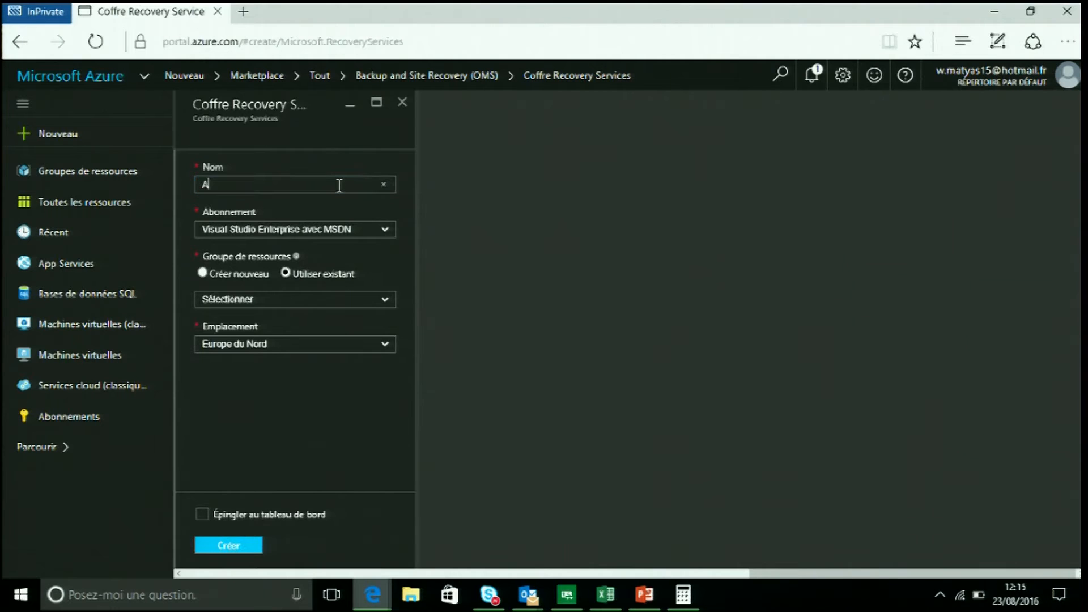
pyautogui.write('zure backup')
pyautogui.press('BackSpace')
pyautogui.press('BackSpace')
pyautogui.press('BackSpace')
pyautogui.press('BackSpace')
pyautogui.press('BackSpace')
pyautogui.press('BackSpace')
pyautogui.press('BackSpace')
pyautogui.write('backup')
pyautogui.press('Tab')
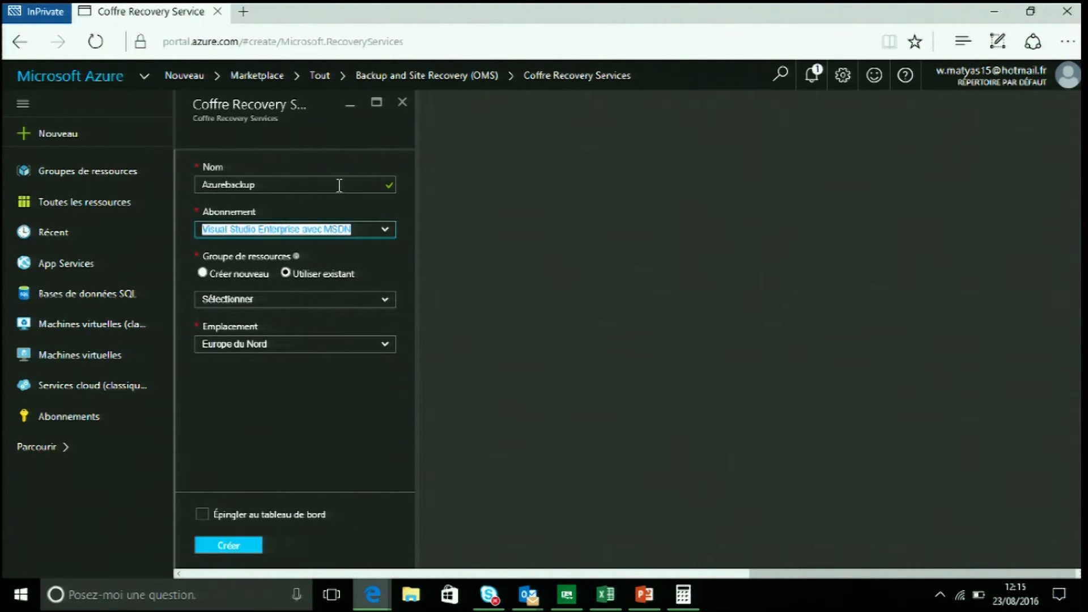
# Step: Keep the Visual Studio Enterprise avec MSDN subscription and assign the vault to a new resource group named azurebackup
pyautogui.click(381, 228)
pyautogui.click(382, 227)
pyautogui.click(341, 399)
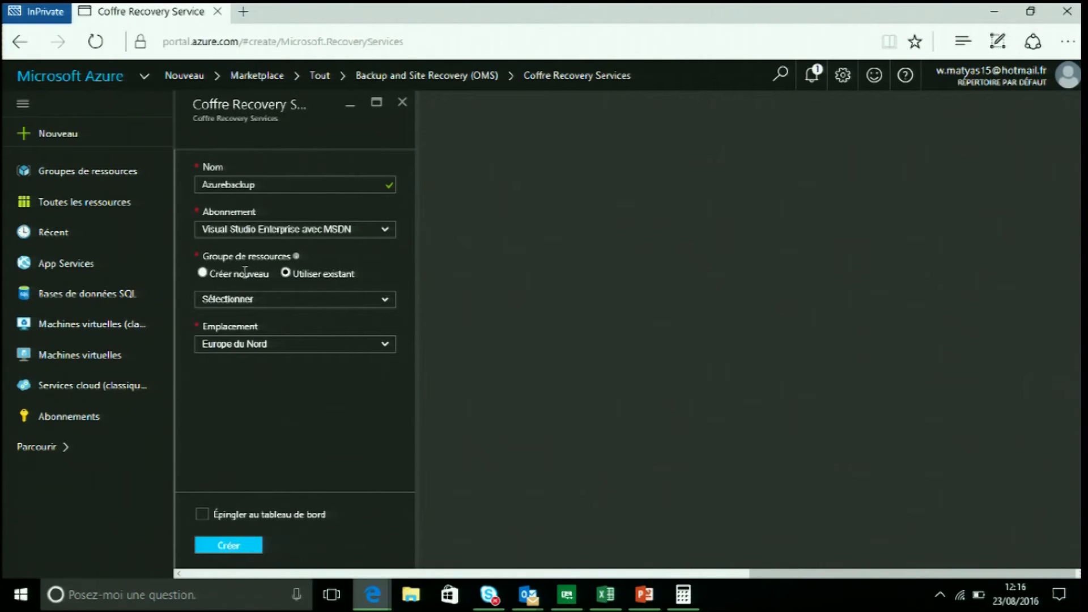
pyautogui.click(204, 274)
pyautogui.click(225, 297)
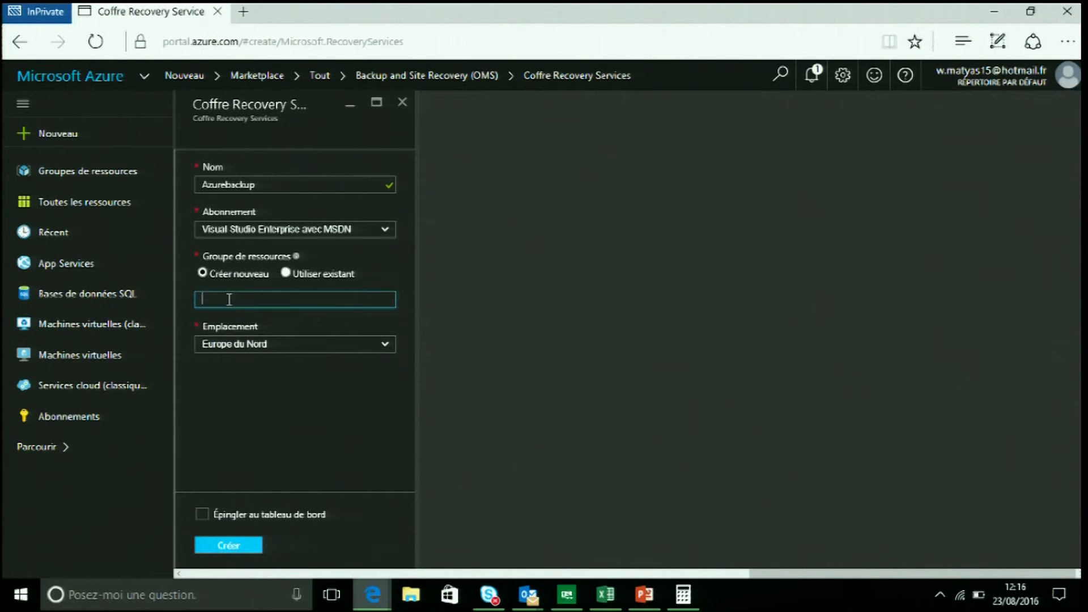
pyautogui.write('azurebackup')
pyautogui.press('Tab')
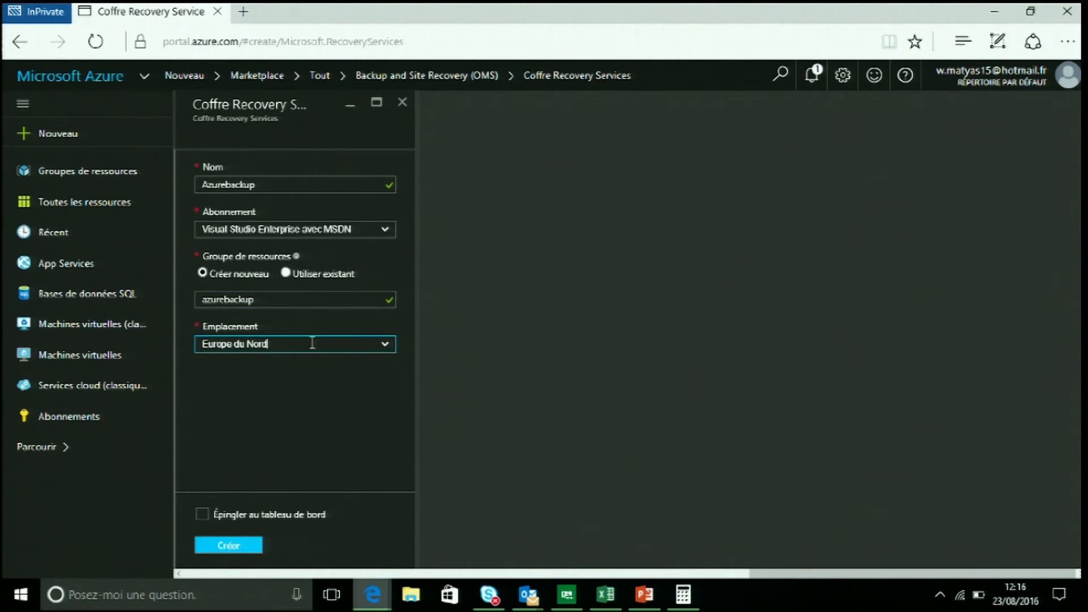
# Step: Set the vault's location to Europe du Nord and create the vault
pyautogui.click(383, 343)
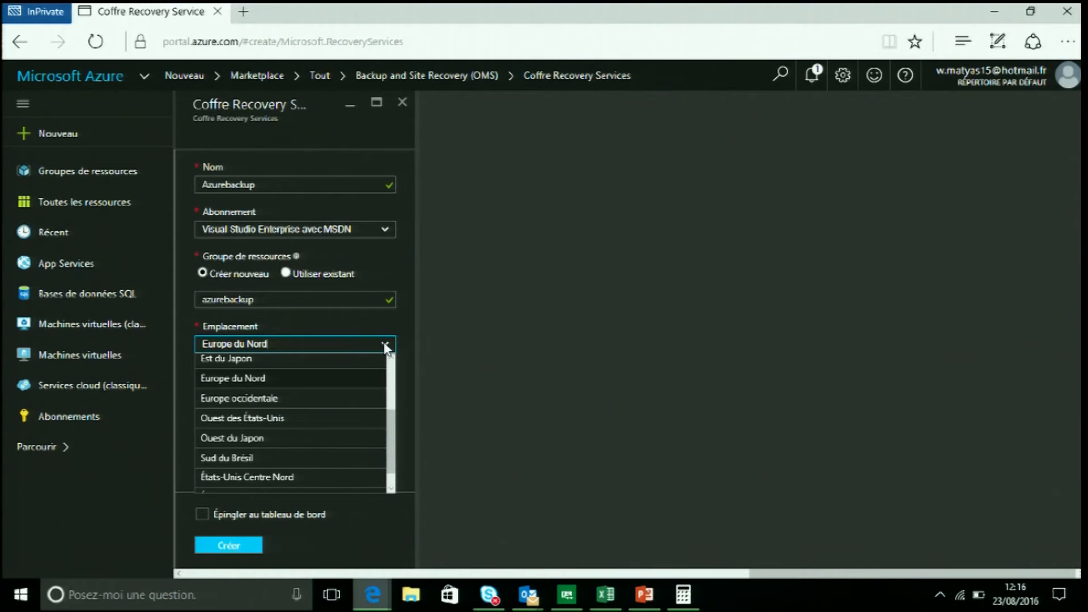
pyautogui.click(281, 378)
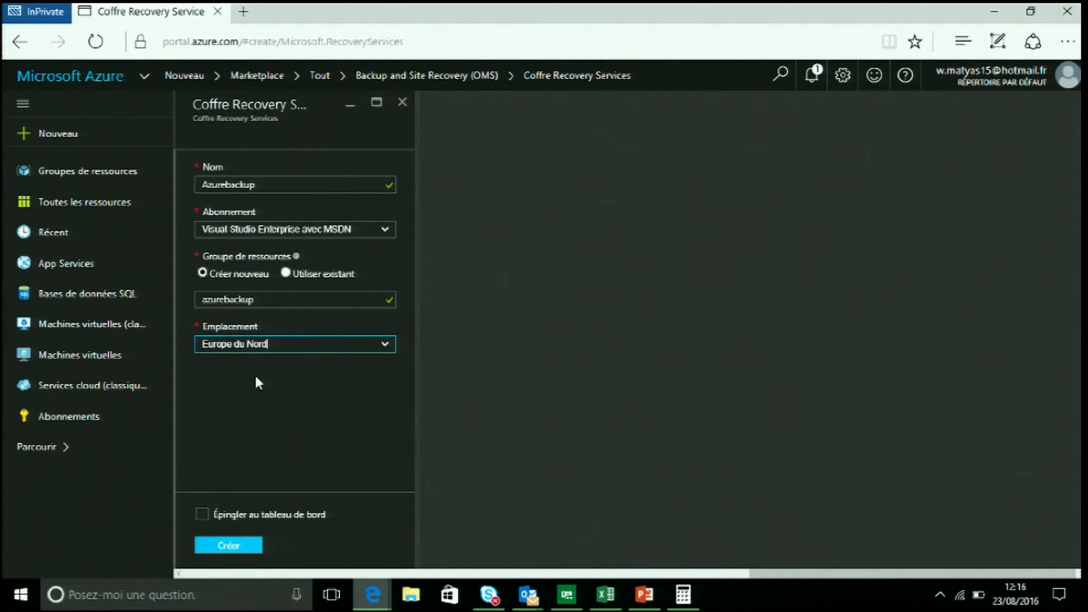
pyautogui.click(251, 545)
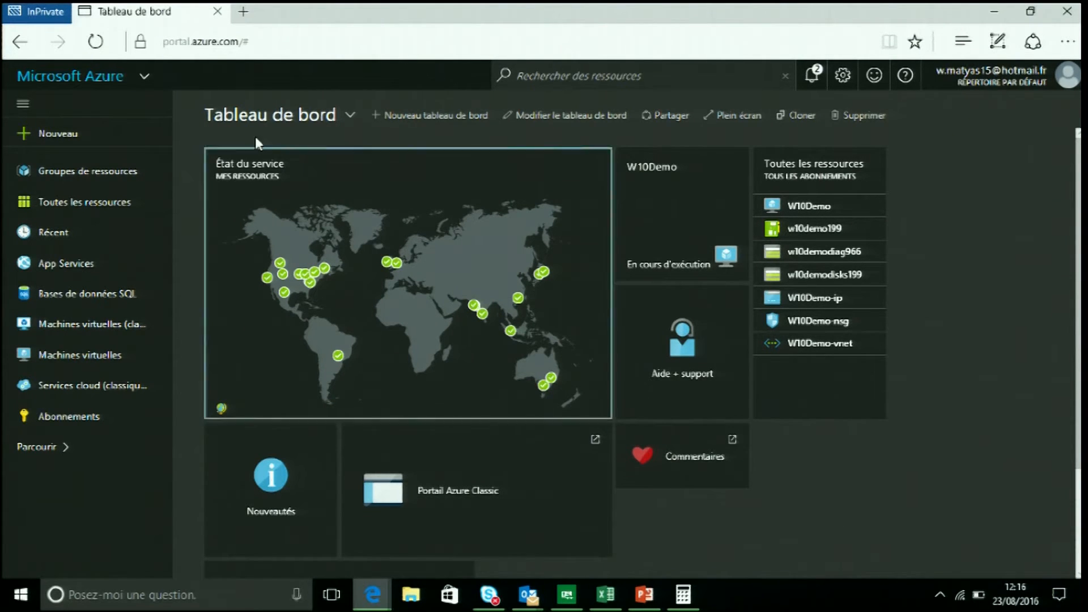
# Step: Open the Azurebackup vault from the list of all resources and start configuring a backup
pyautogui.click(107, 204)
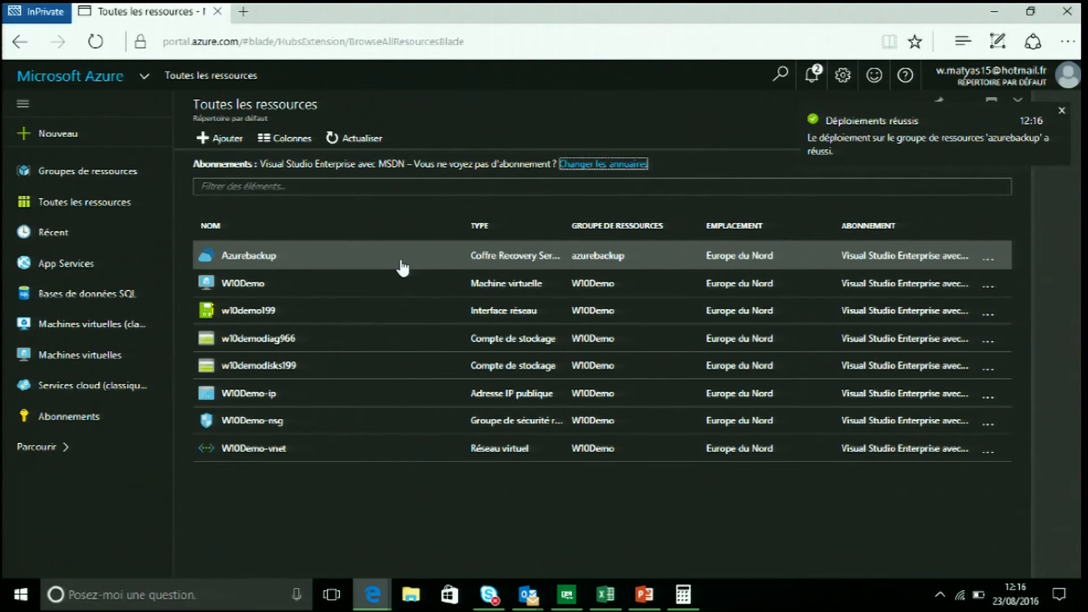
pyautogui.click(402, 262)
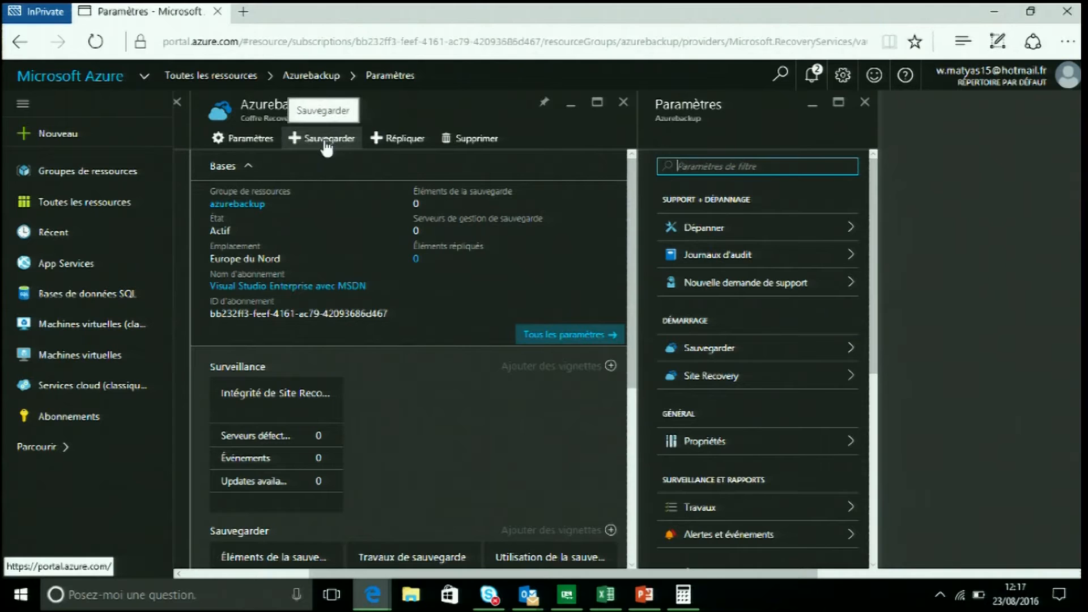
pyautogui.click(327, 142)
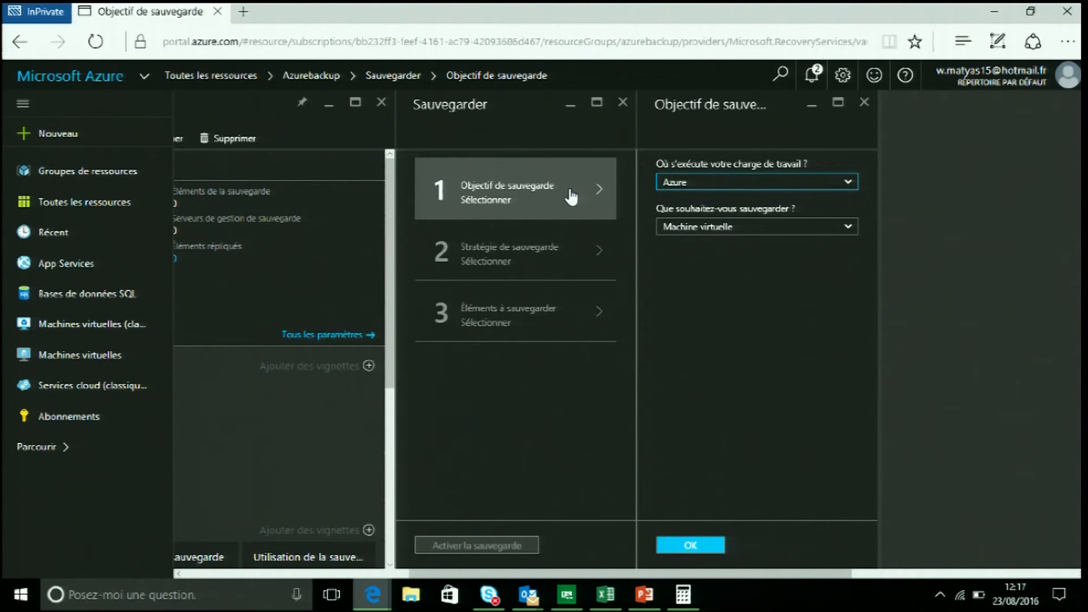
# Step: Set the backup goal to a Locale workload with Fichiers et dossiers and start preparing the backup infrastructure
pyautogui.click(699, 195)
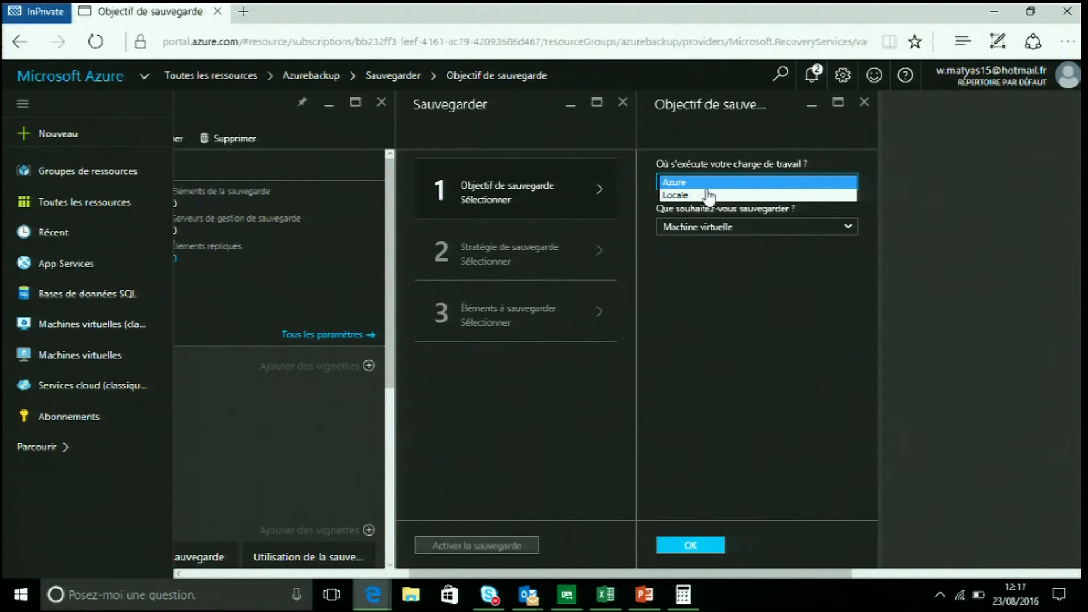
pyautogui.click(709, 194)
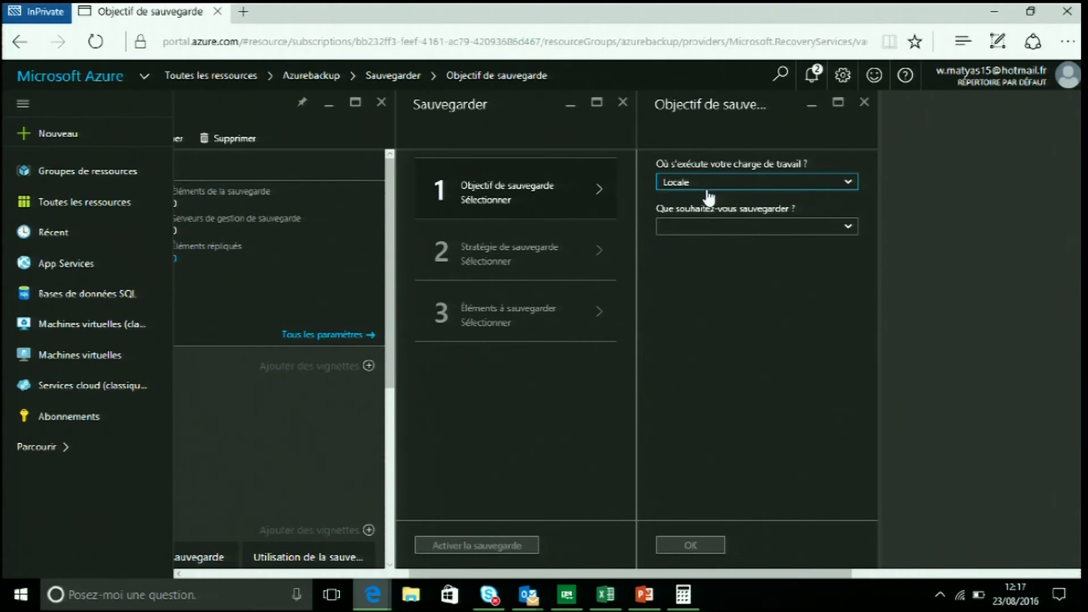
pyautogui.click(744, 226)
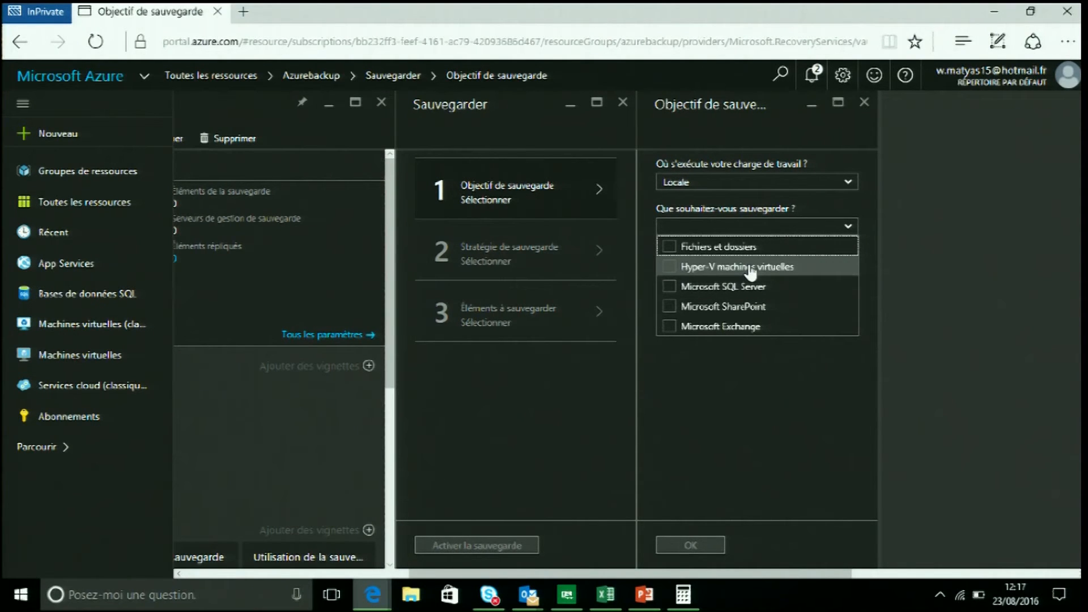
pyautogui.click(670, 247)
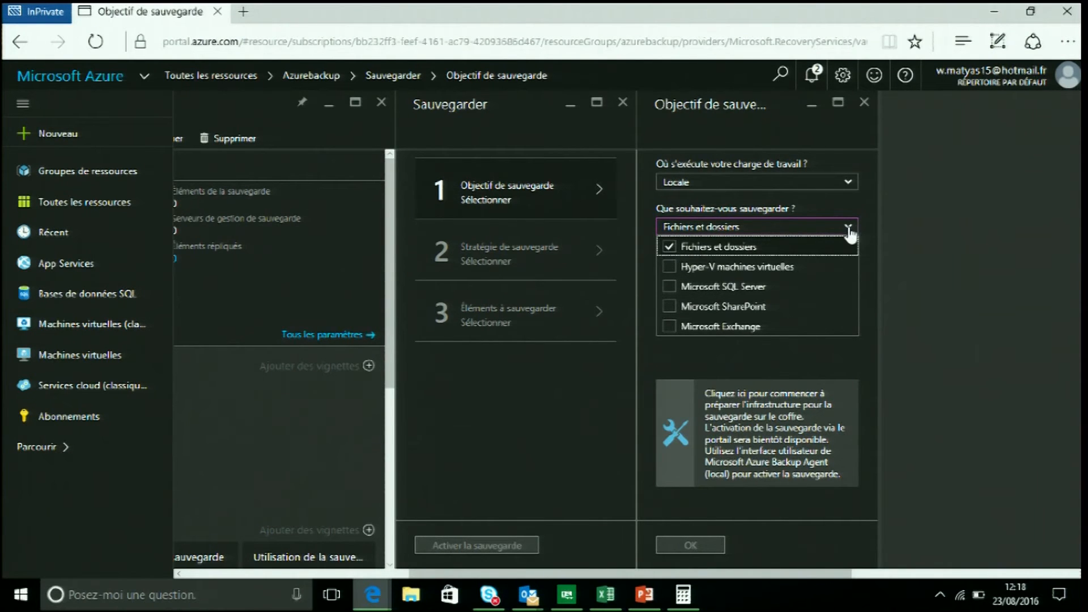
pyautogui.click(846, 228)
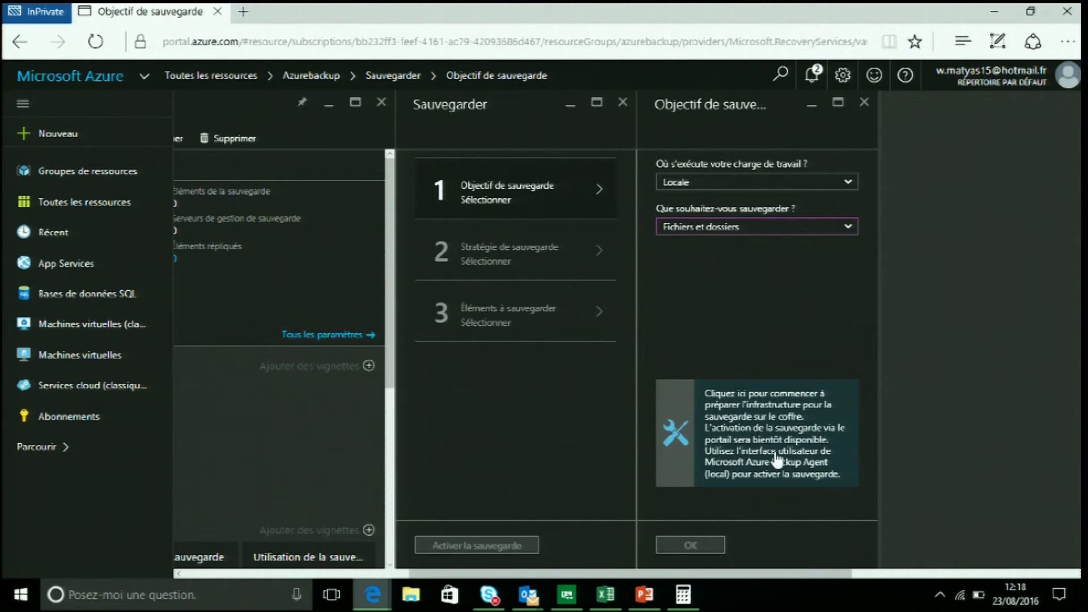
pyautogui.click(793, 480)
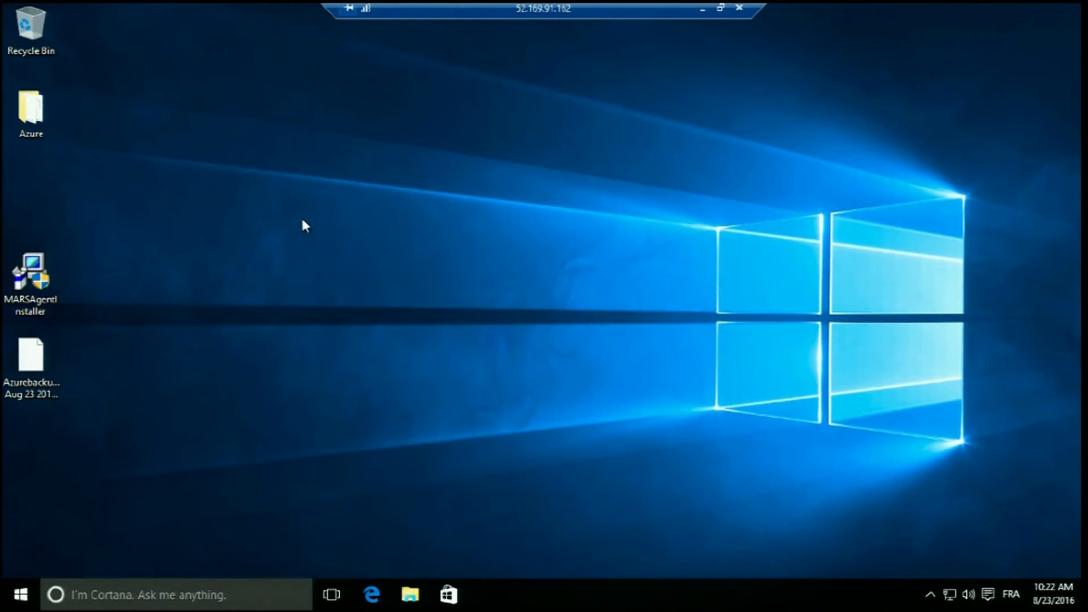
# Step: Run MARSAgentInstaller on the remote desktop and install the agent with default folders and proxy settings, opting in to Microsoft Update
pyautogui.doubleClick(31, 277)
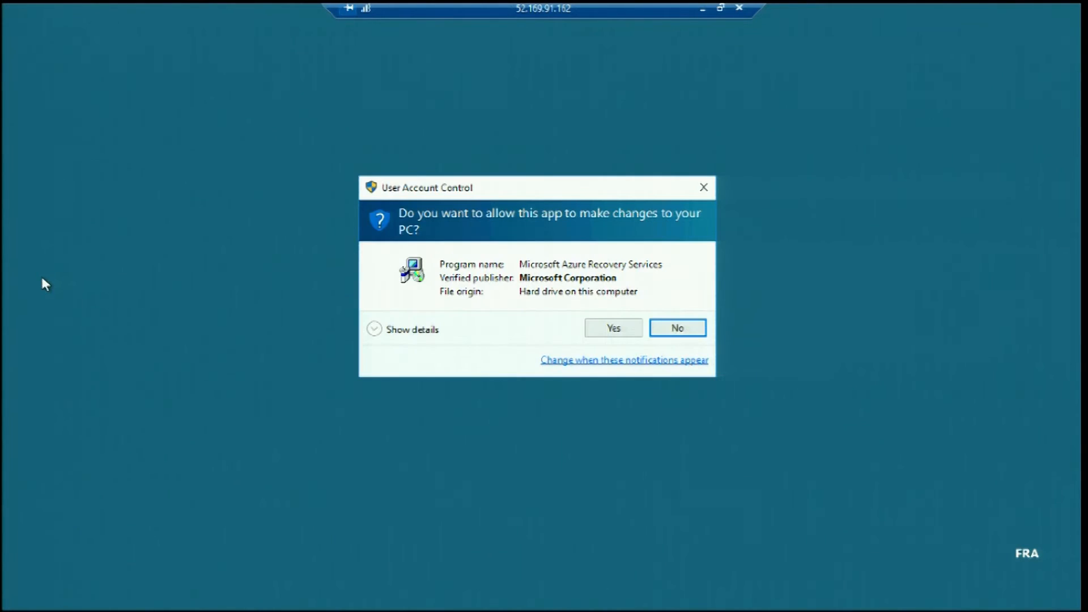
pyautogui.click(595, 332)
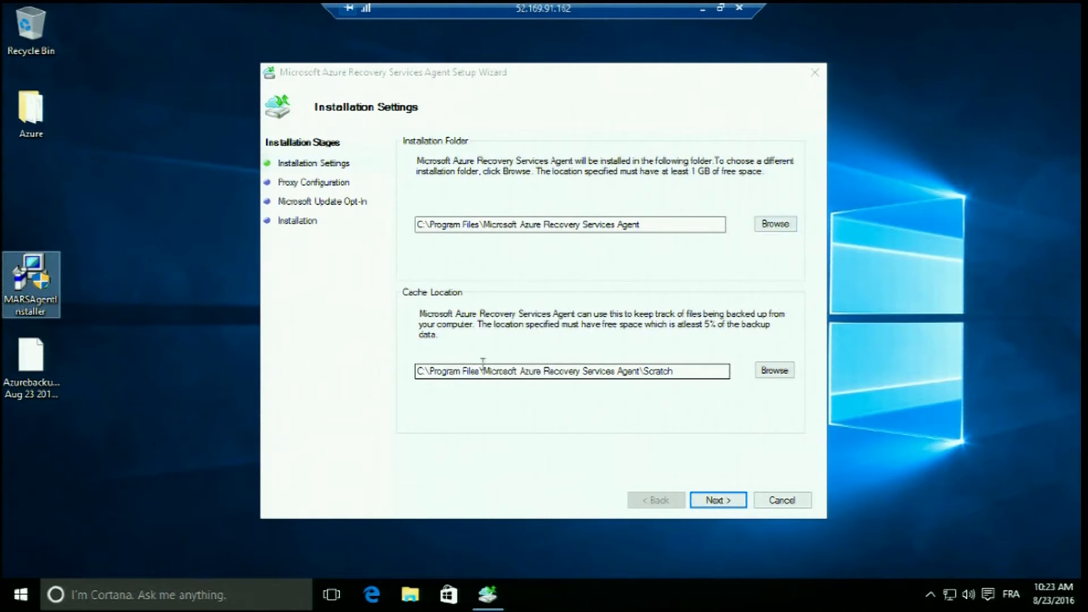
pyautogui.click(730, 500)
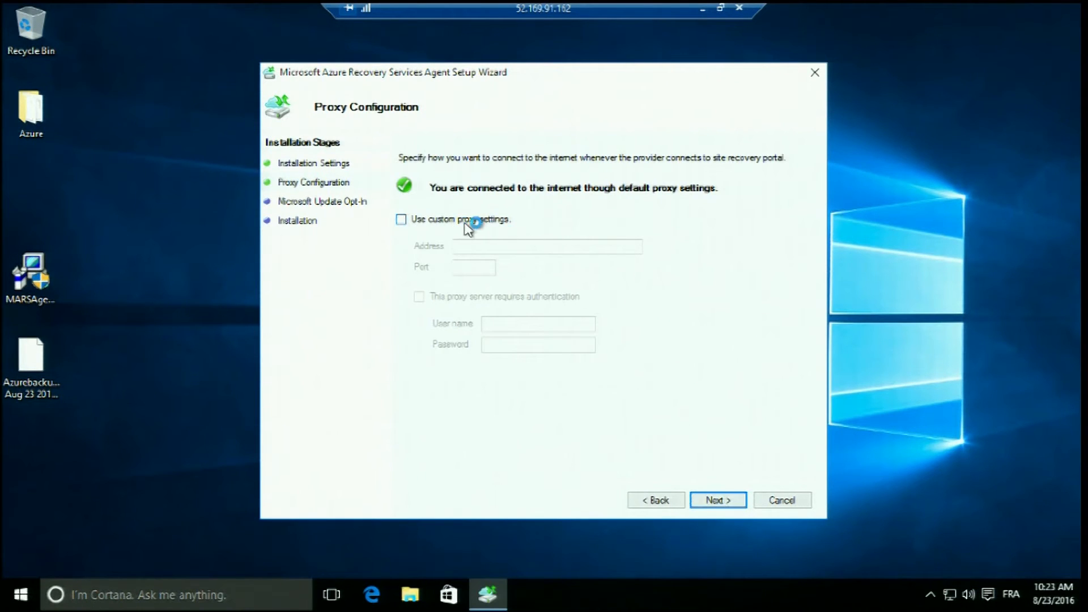
pyautogui.click(711, 501)
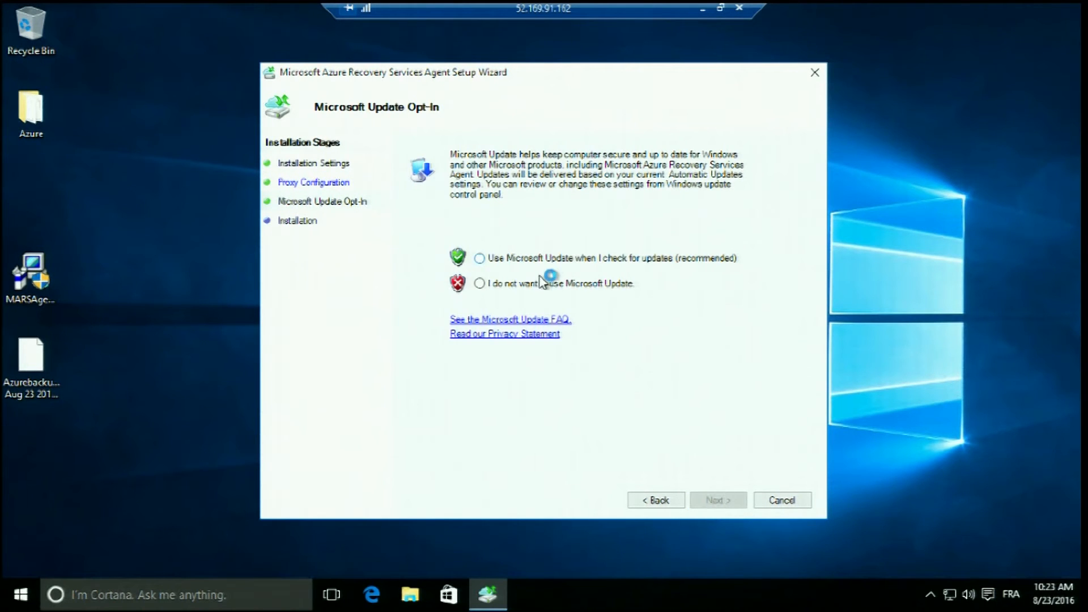
pyautogui.click(572, 264)
pyautogui.click(726, 503)
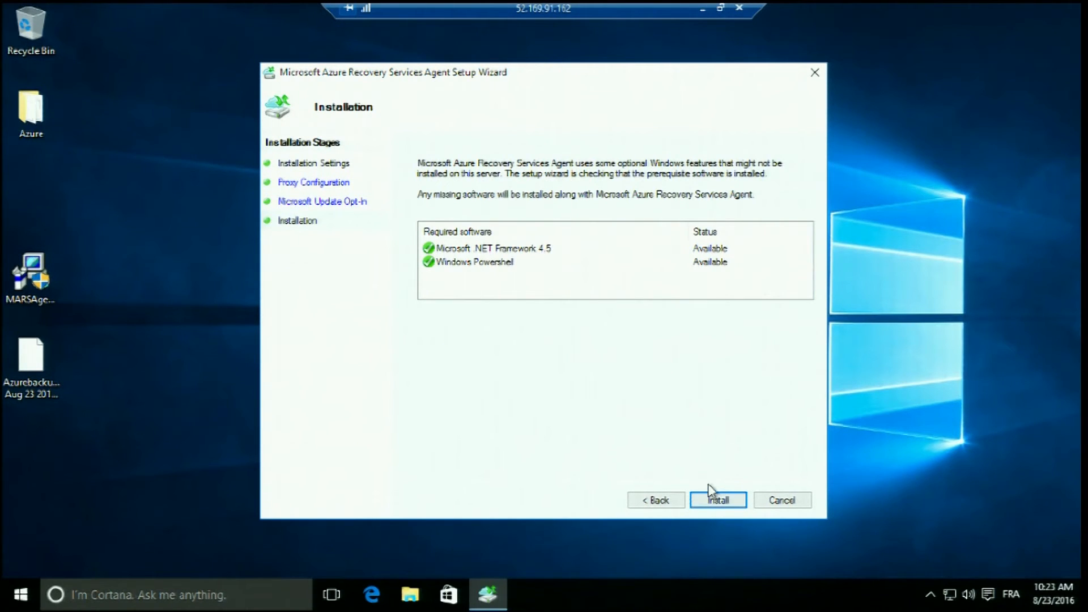
pyautogui.click(728, 500)
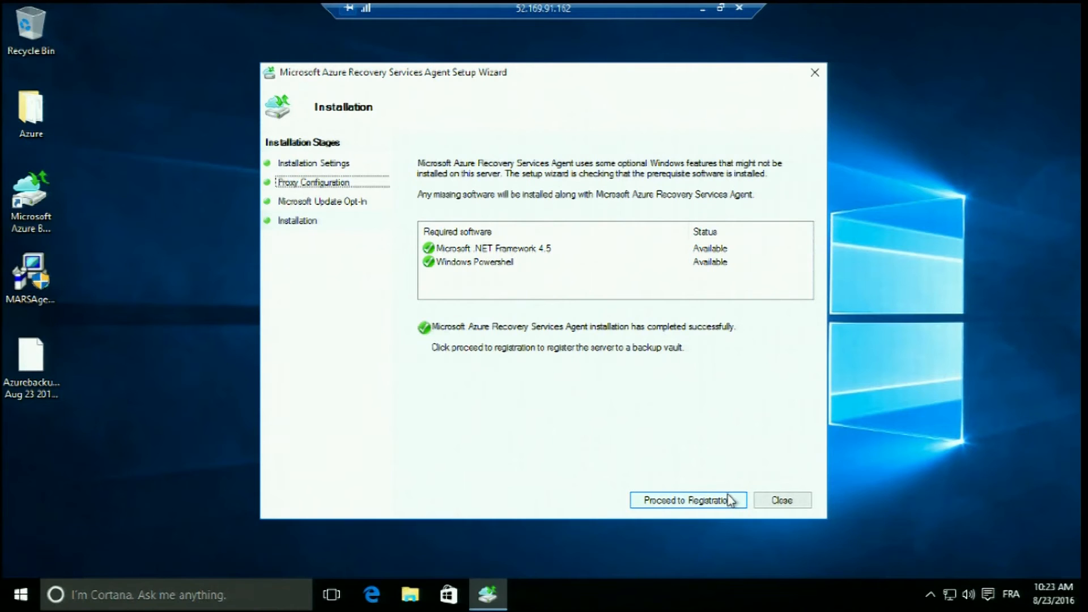
# Step: Proceed to server registration and identify the vault with the Azurebackup_Tue Aug 23 2016 vault credentials file from the Desktop
pyautogui.click(729, 496)
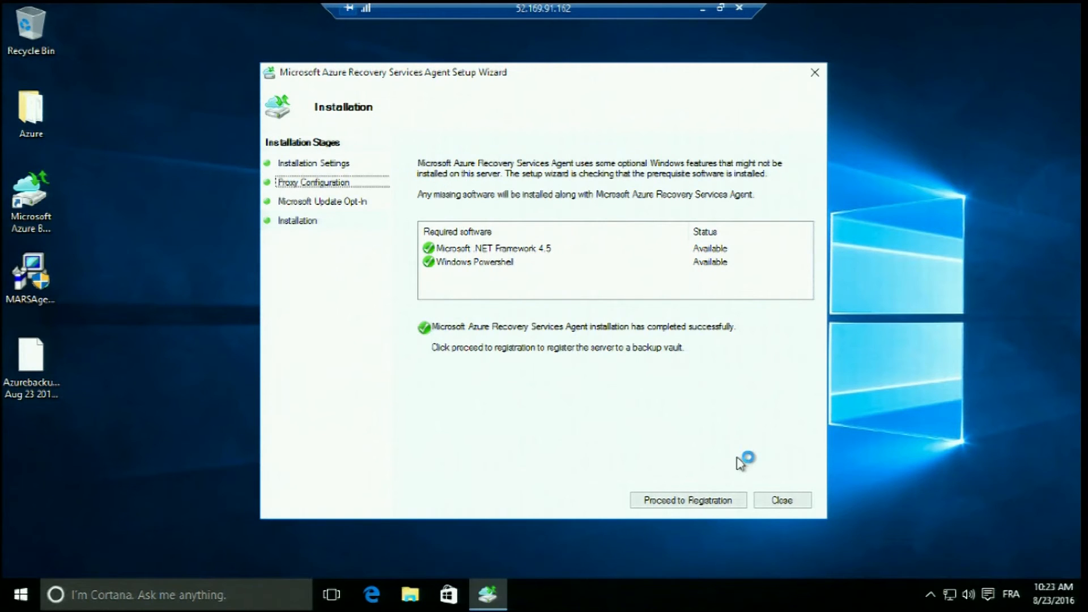
pyautogui.click(737, 500)
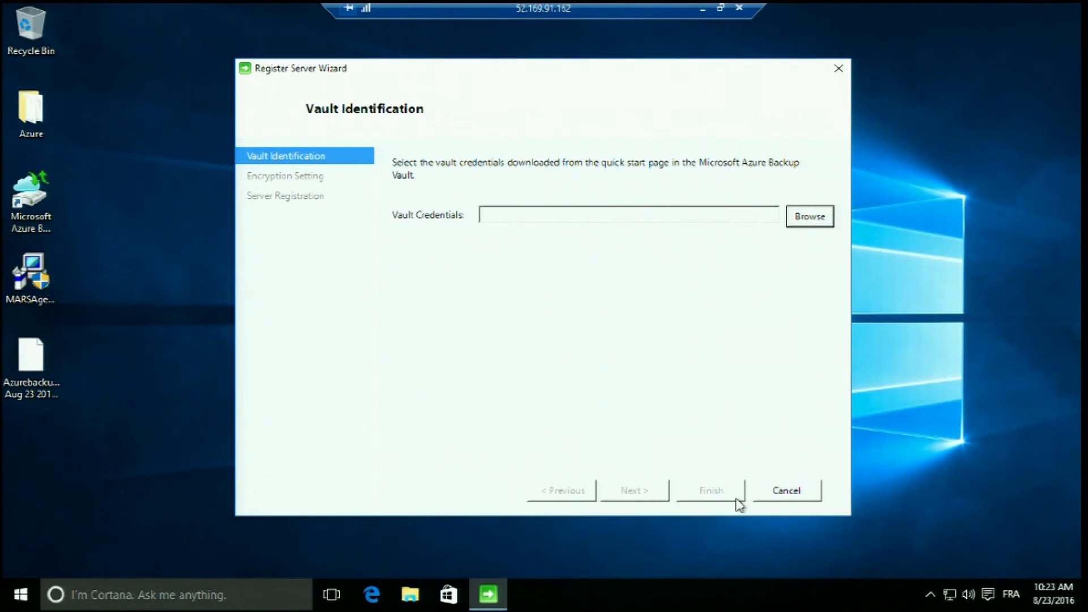
pyautogui.click(816, 218)
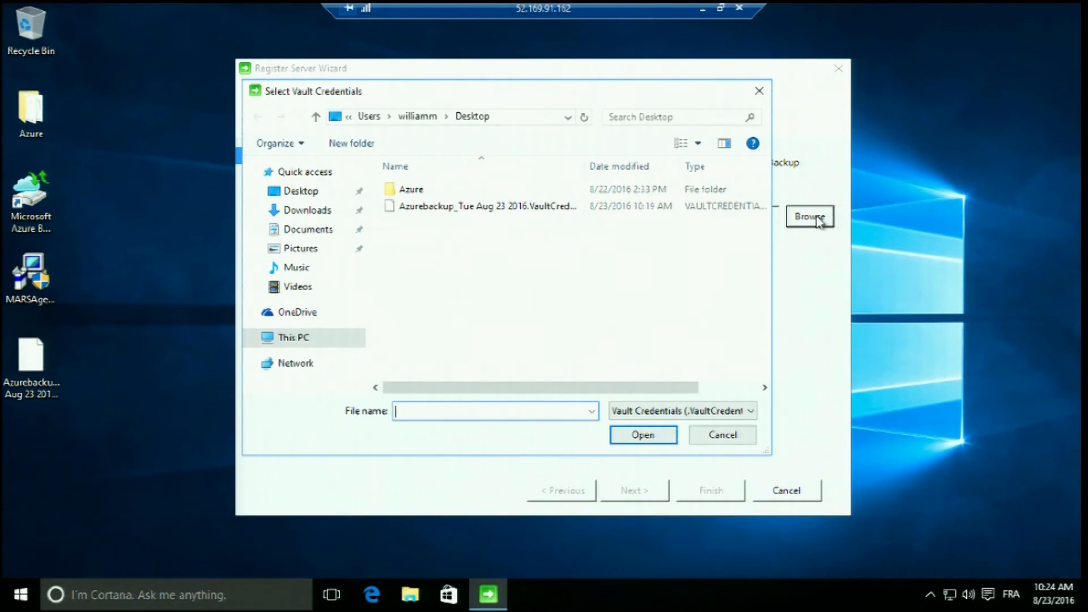
pyautogui.click(541, 206)
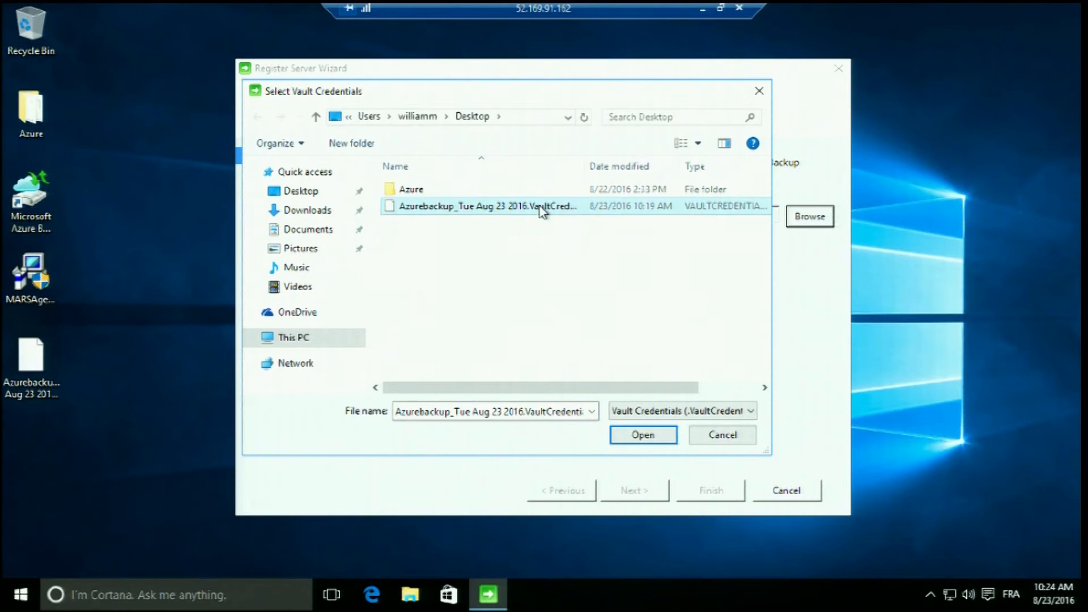
pyautogui.click(638, 441)
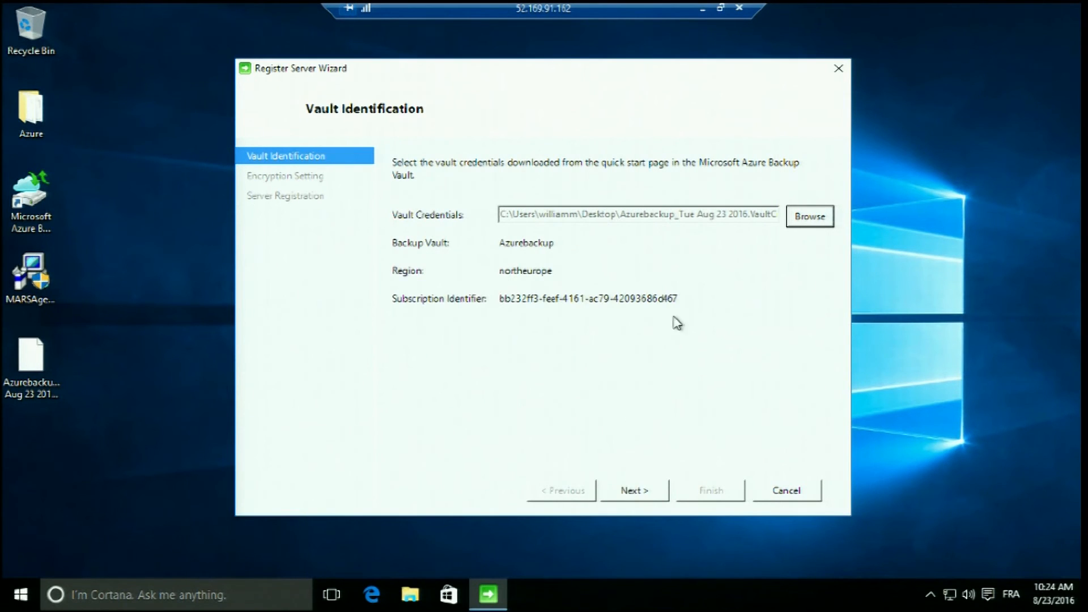
pyautogui.click(631, 492)
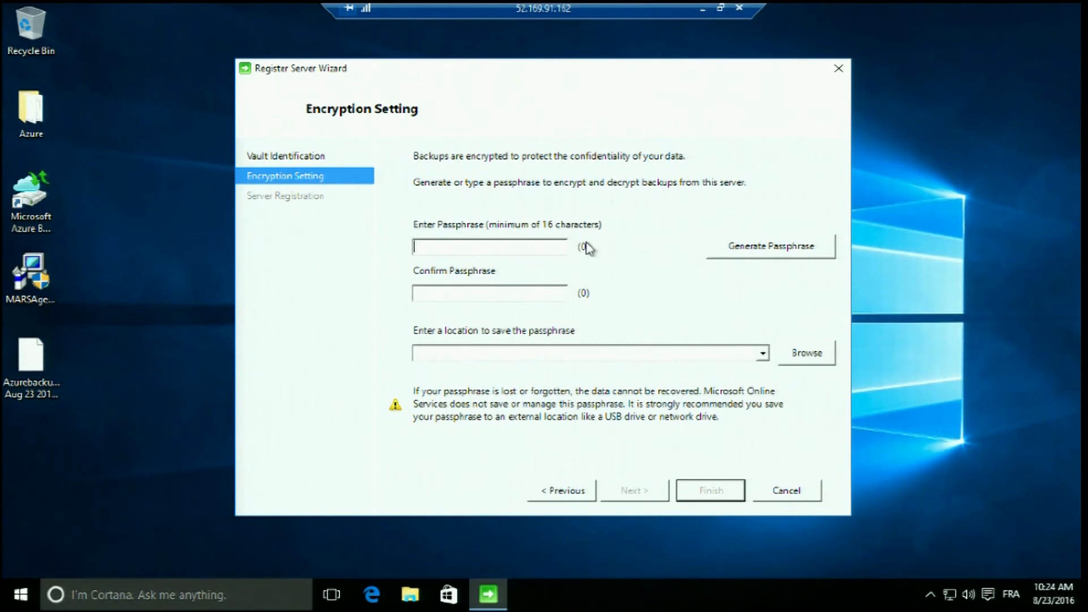
# Step: Generate an encryption passphrase with the Desktop as its save location and submit the server registration
pyautogui.click(727, 245)
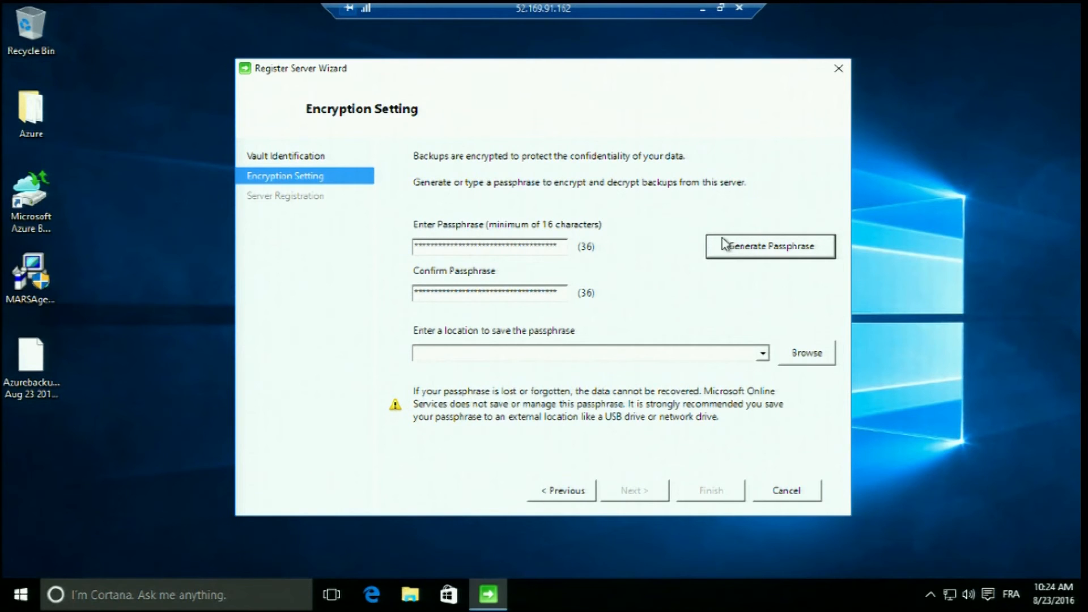
pyautogui.click(810, 358)
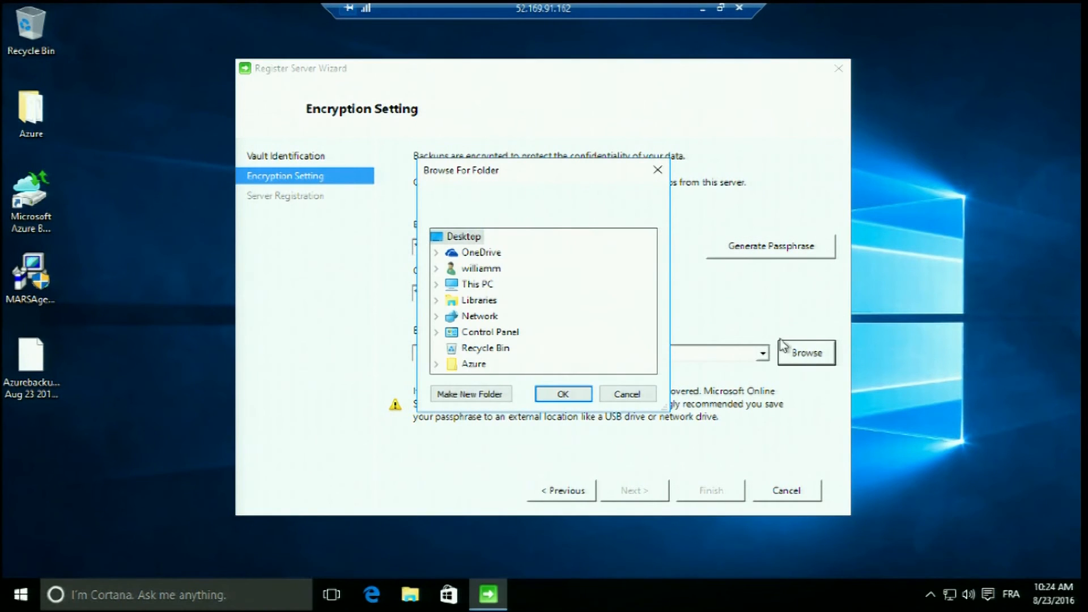
pyautogui.click(563, 394)
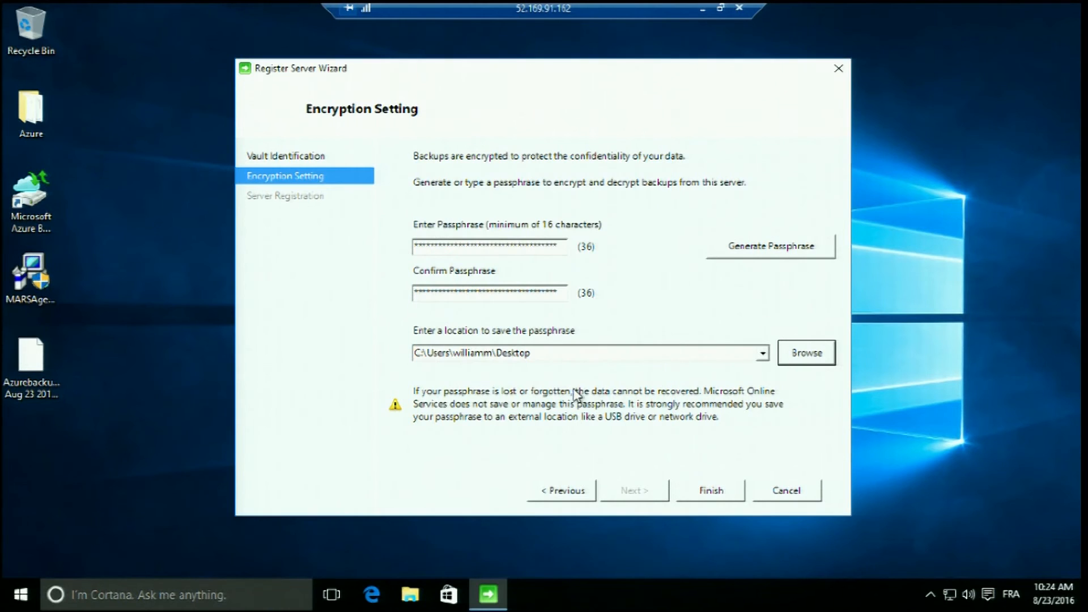
pyautogui.click(714, 493)
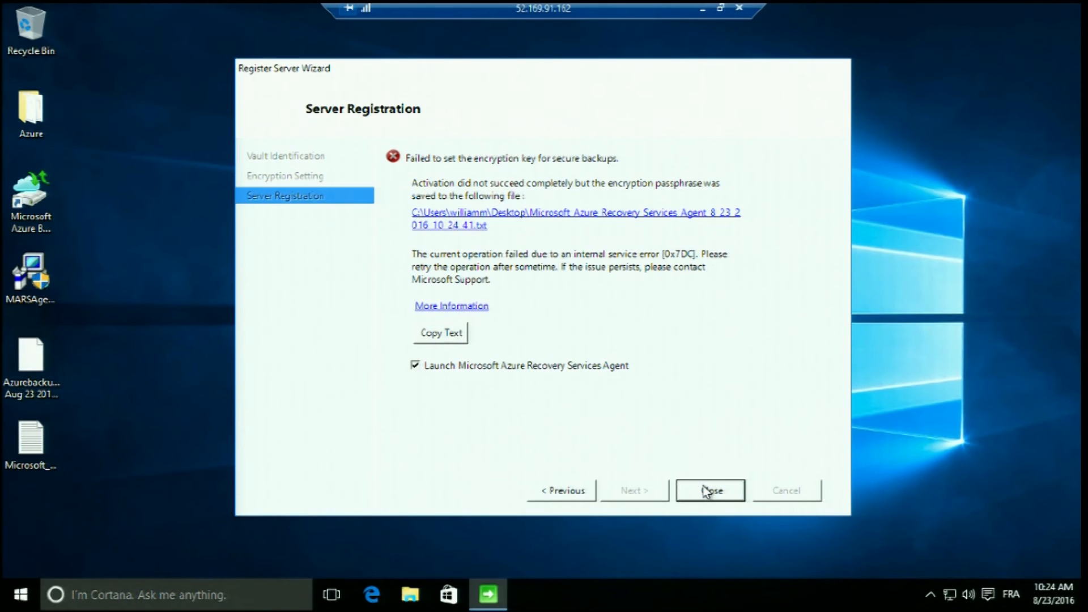
# Step: Close the server registration with the Recovery Services Agent set to launch, and start scheduling a backup up to item selection
pyautogui.click(709, 490)
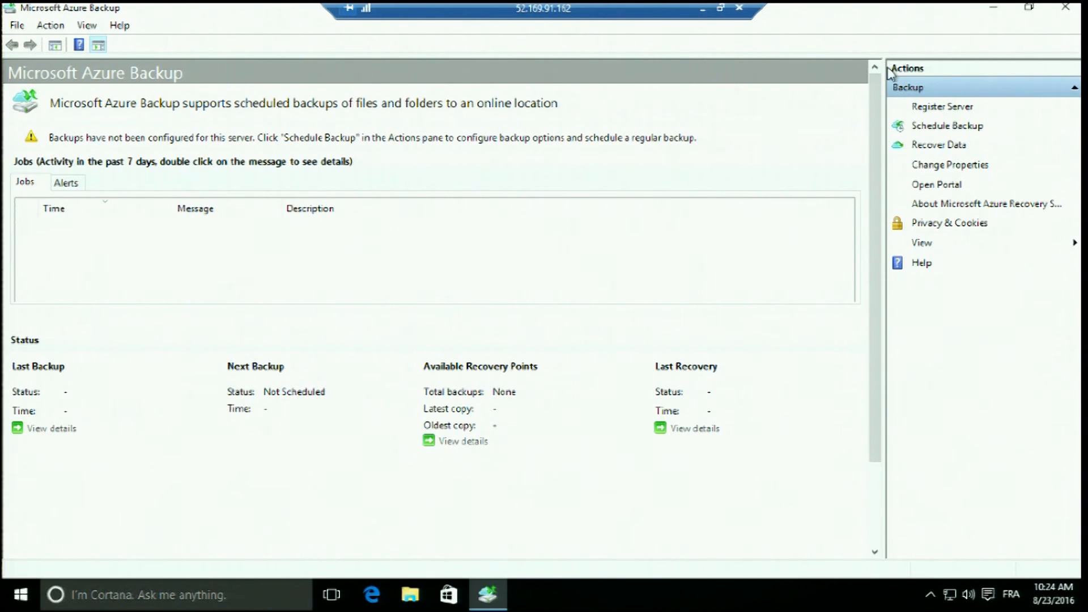
pyautogui.click(942, 129)
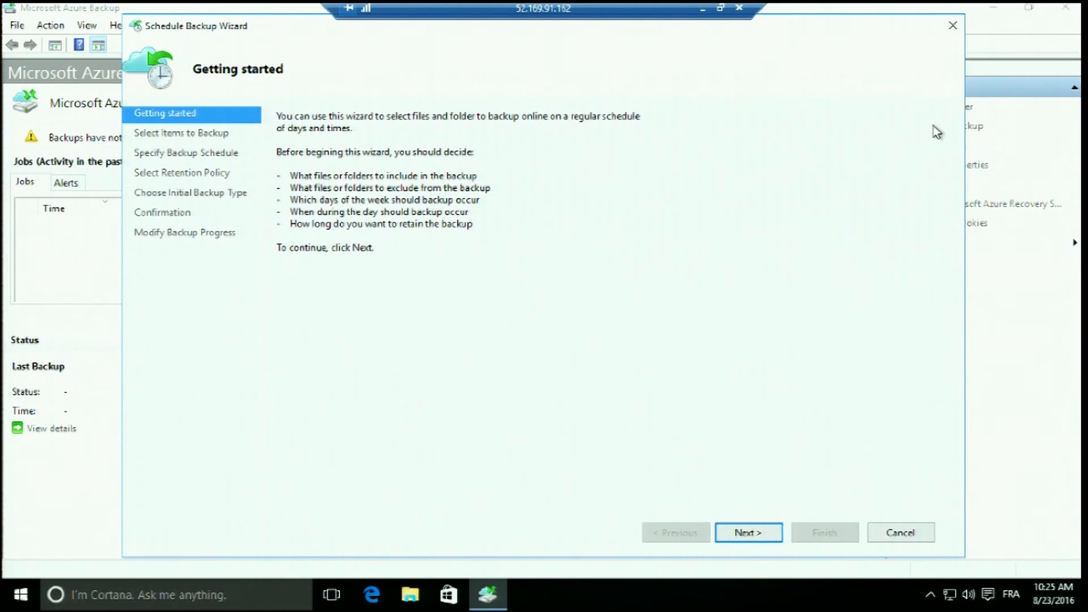
pyautogui.click(738, 531)
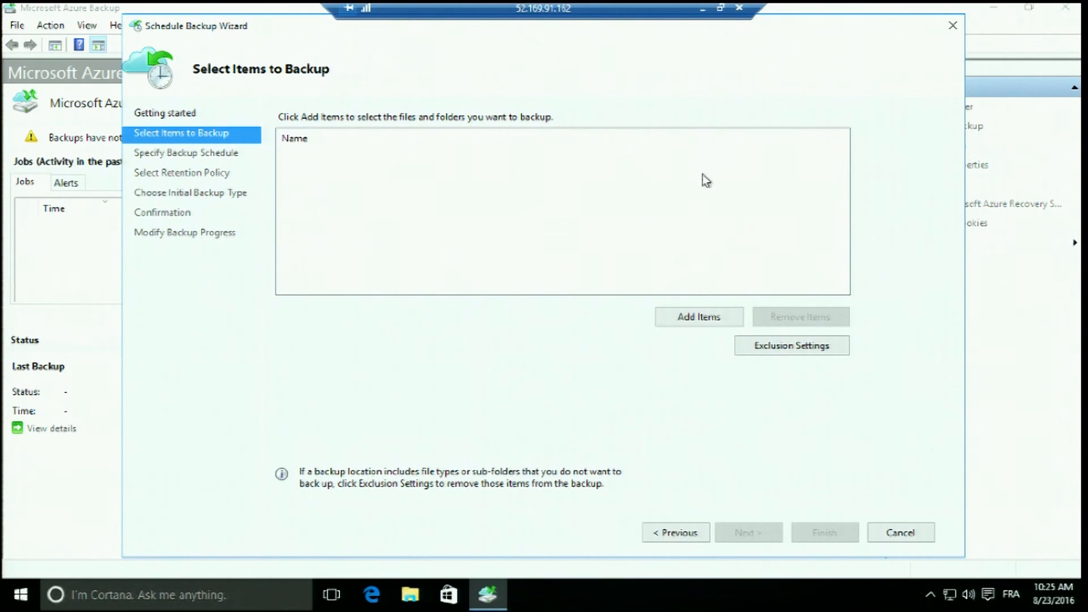
# Step: Add the Azure folder from the user's Desktop, under Users on drive C:, to the items to back up
pyautogui.click(730, 320)
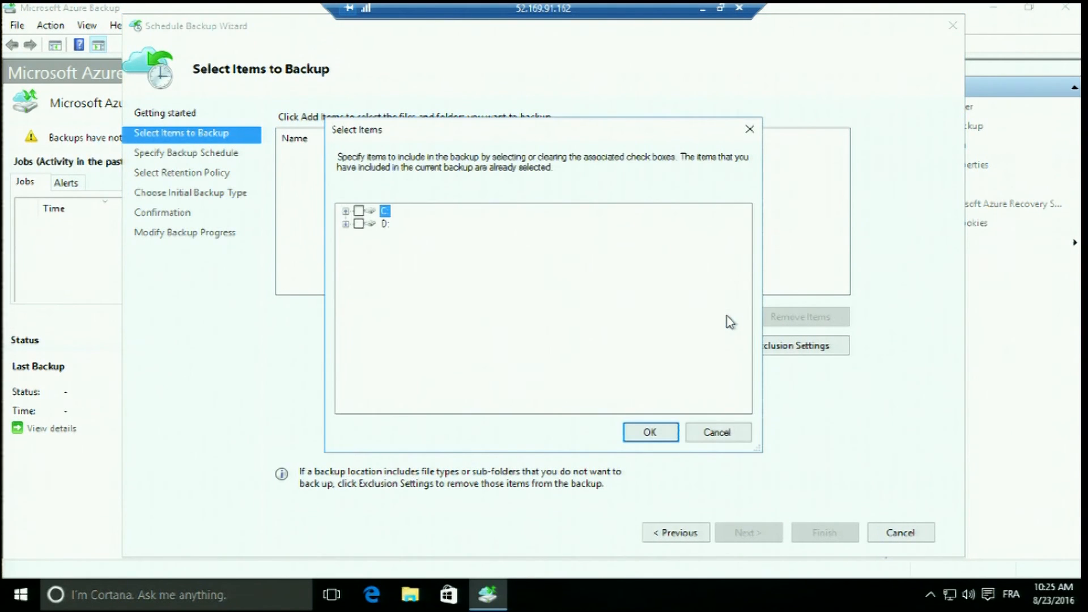
pyautogui.click(345, 211)
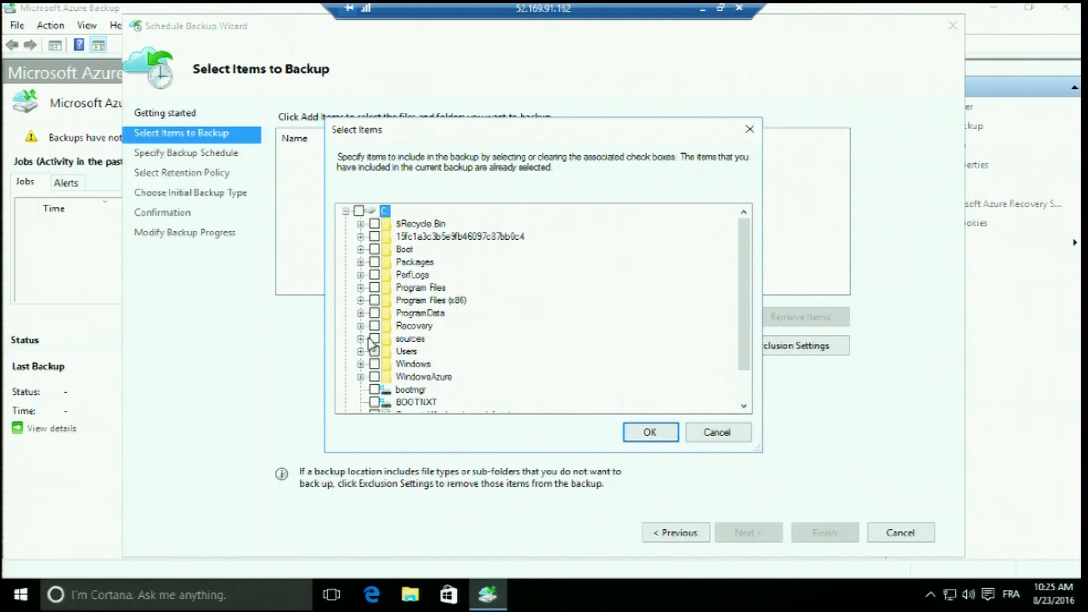
pyautogui.scroll(-1, 386, 262)
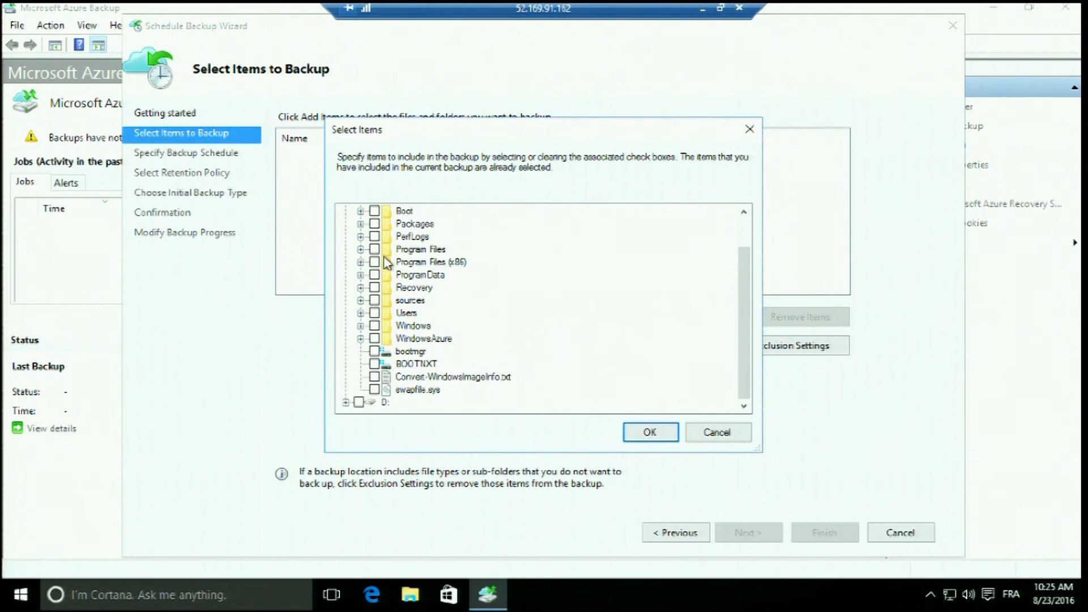
pyautogui.click(361, 313)
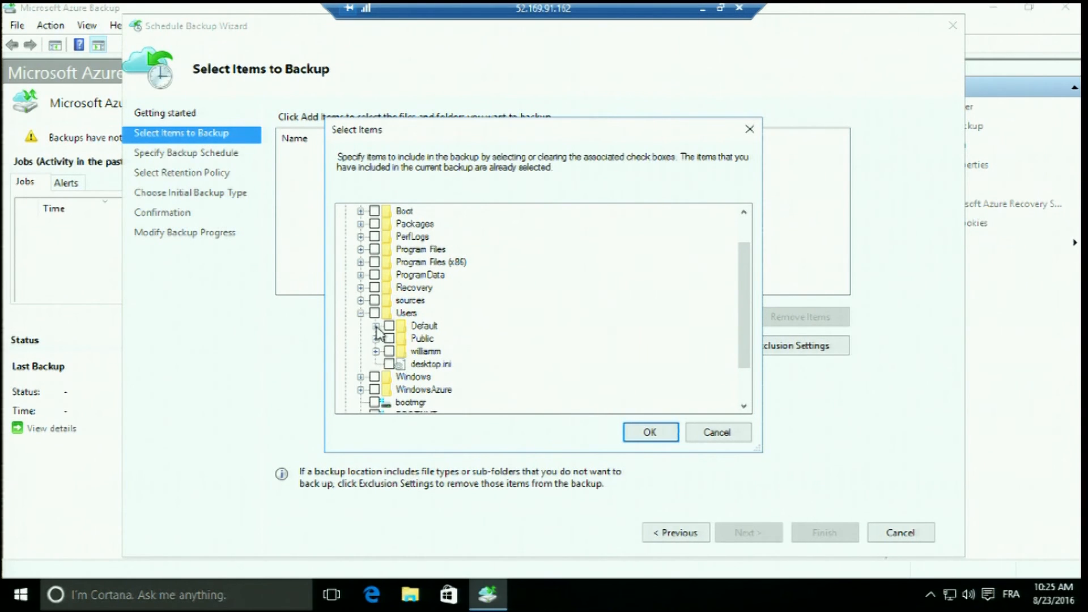
pyautogui.click(375, 338)
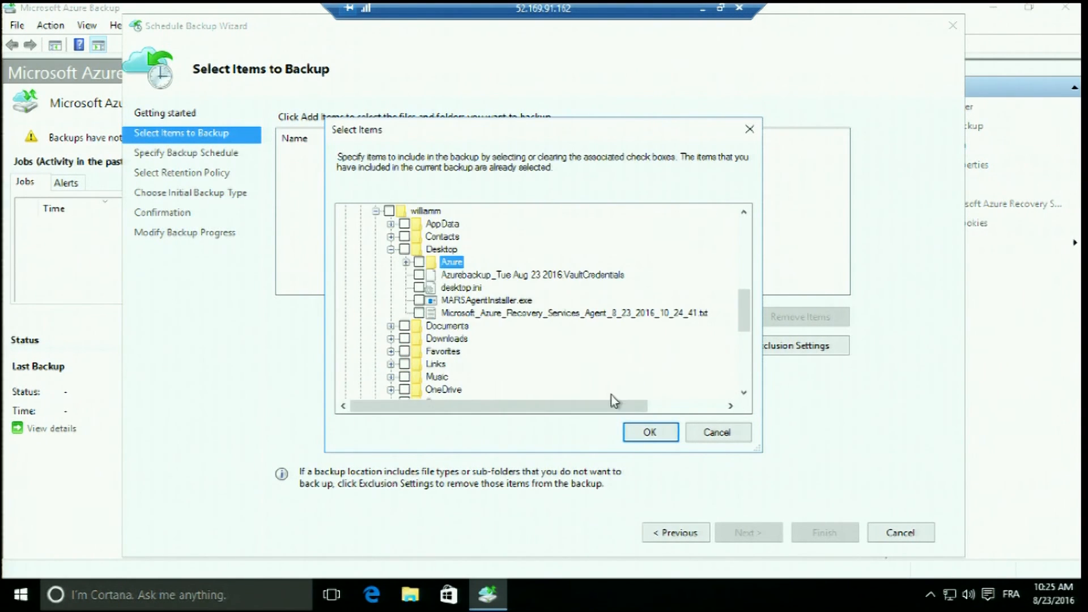
pyautogui.click(419, 263)
pyautogui.click(647, 433)
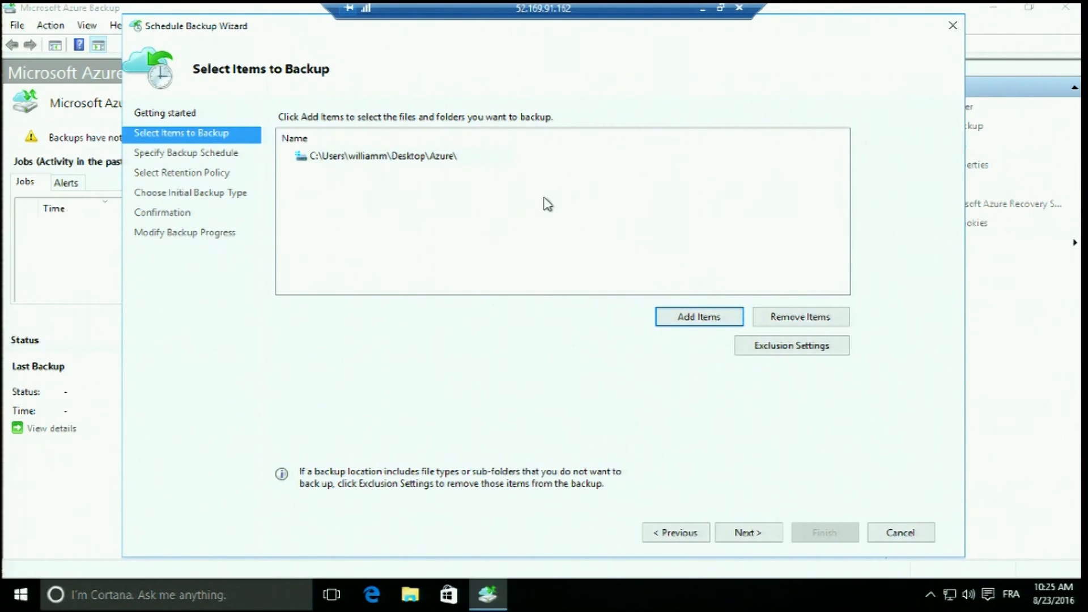
# Step: Check the exclusion settings without adding any exclusion, and proceed to the backup schedule
pyautogui.click(773, 346)
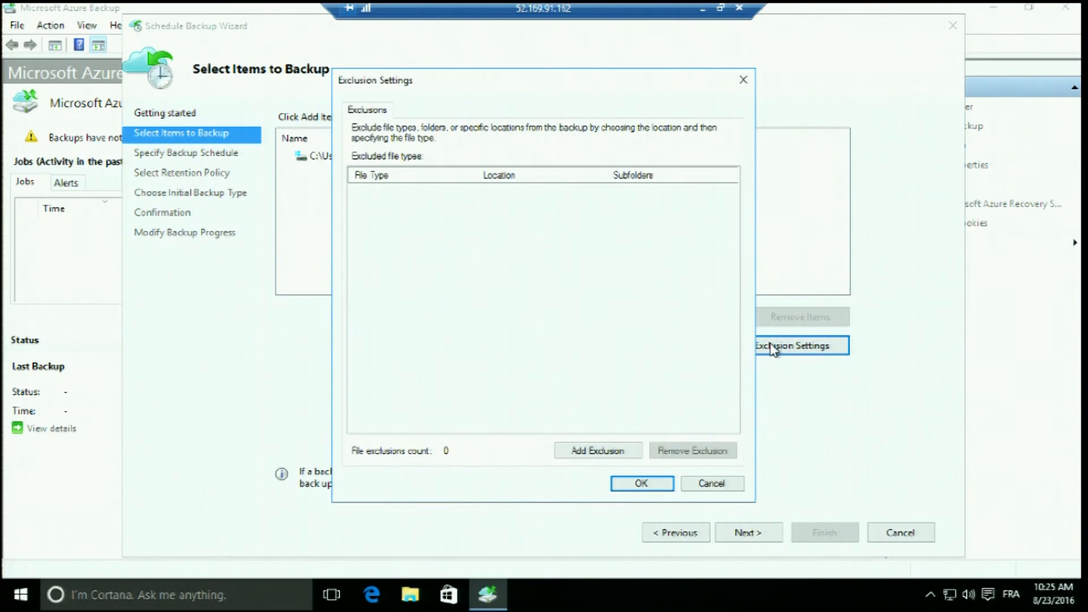
pyautogui.click(707, 484)
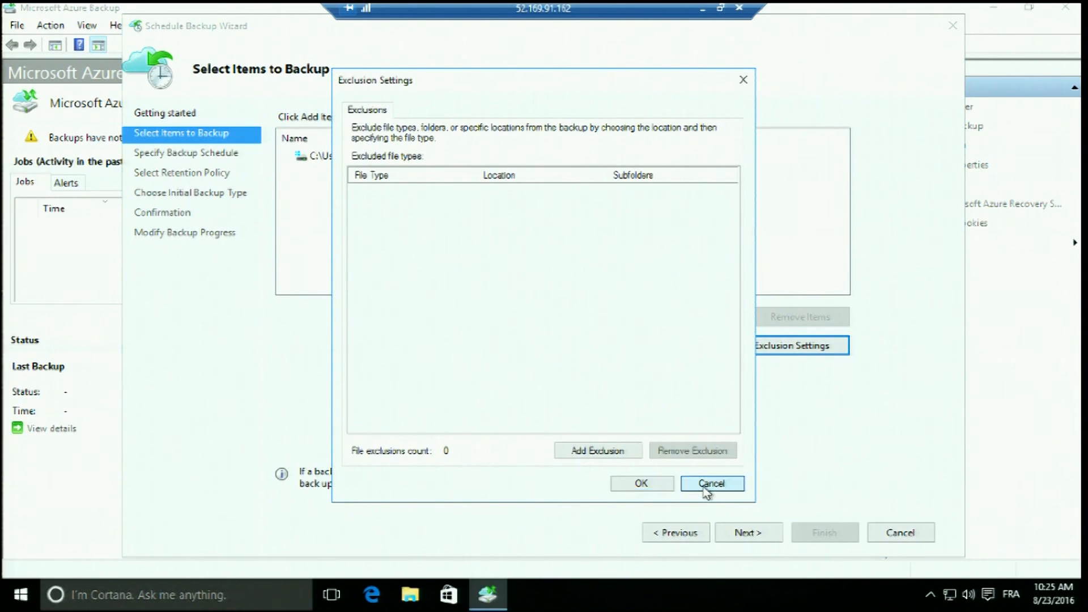
pyautogui.click(745, 536)
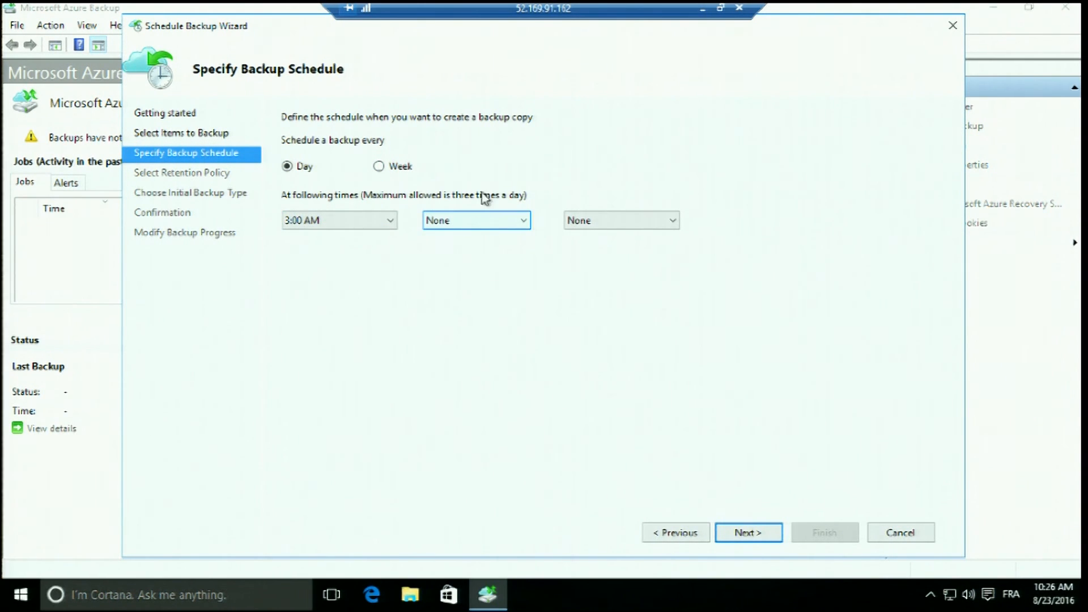
# Step: Keep a daily backup at 3:00 AM with the second and third times set to None, and proceed to the retention policy
pyautogui.click(522, 220)
pyautogui.click(522, 219)
pyautogui.click(613, 226)
pyautogui.click(615, 228)
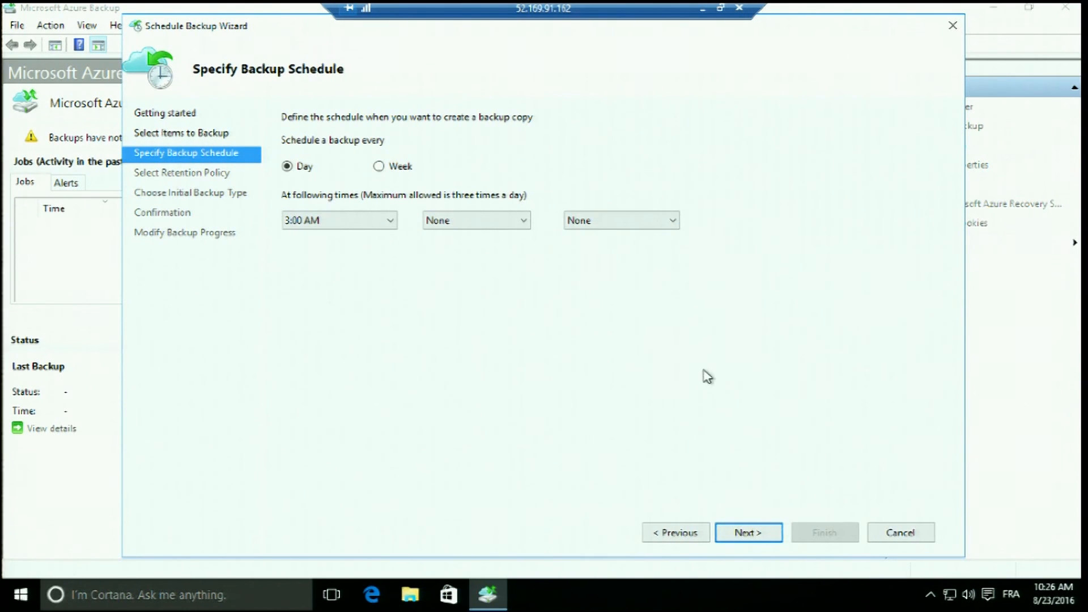
pyautogui.click(756, 534)
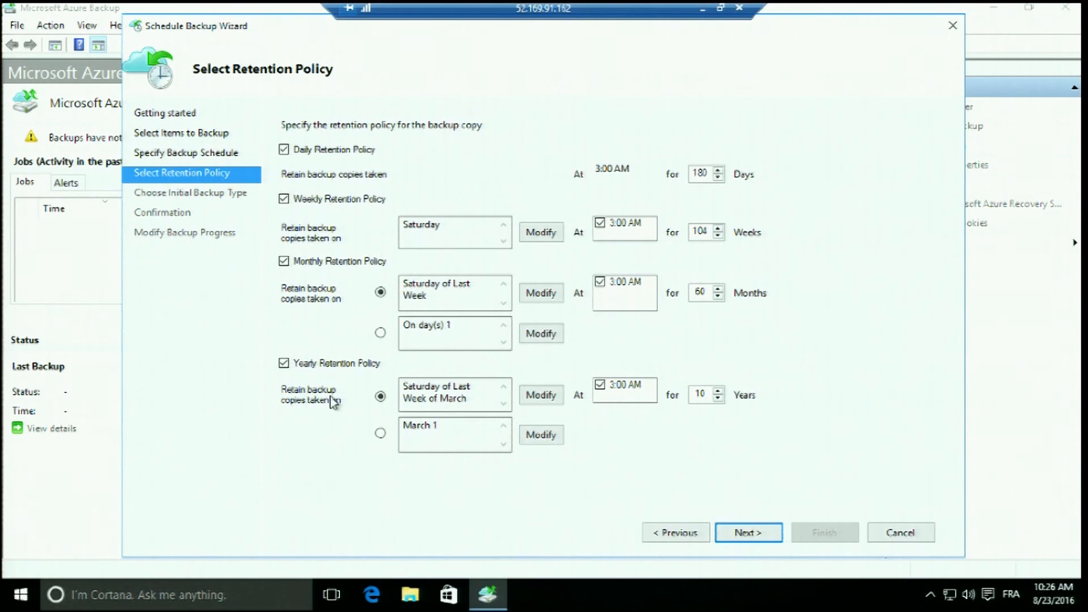
# Step: Accept the default retention policy and an initial backup made automatically over the network, and finish creating the backup schedule
pyautogui.click(744, 537)
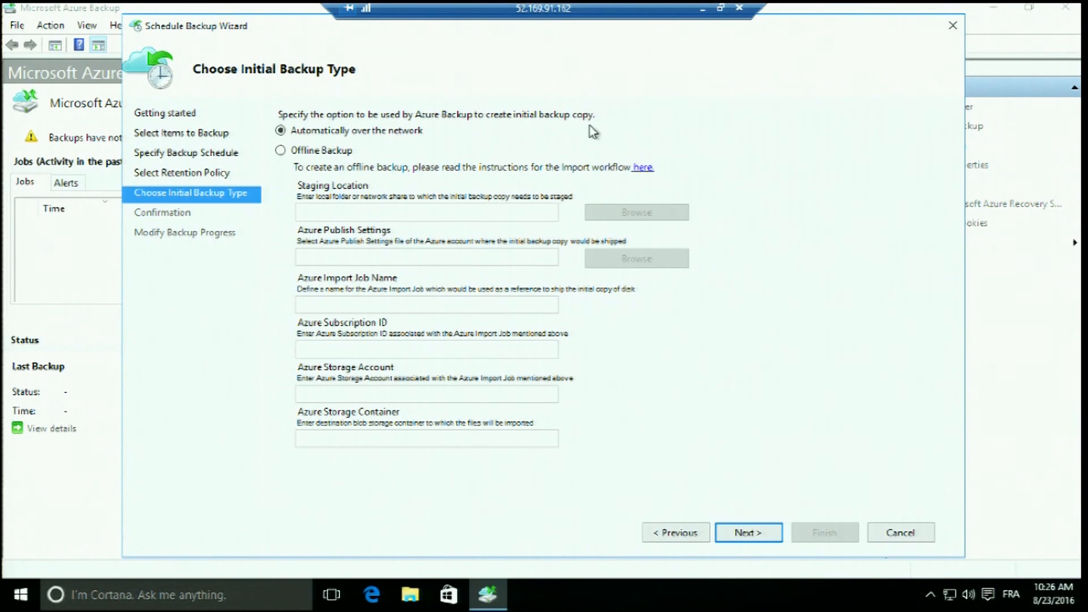
pyautogui.click(747, 534)
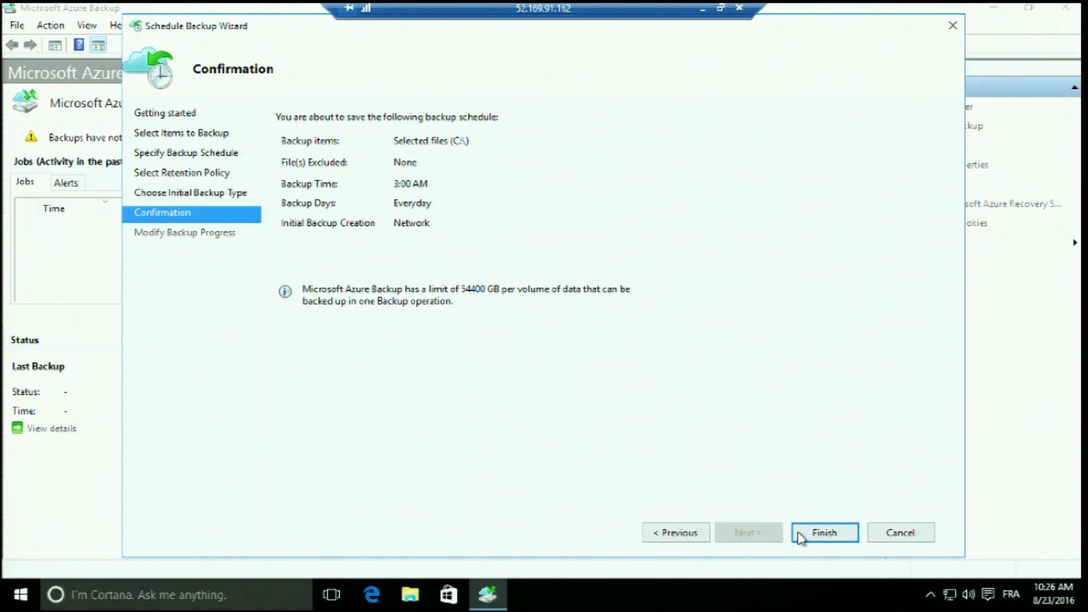
pyautogui.click(817, 533)
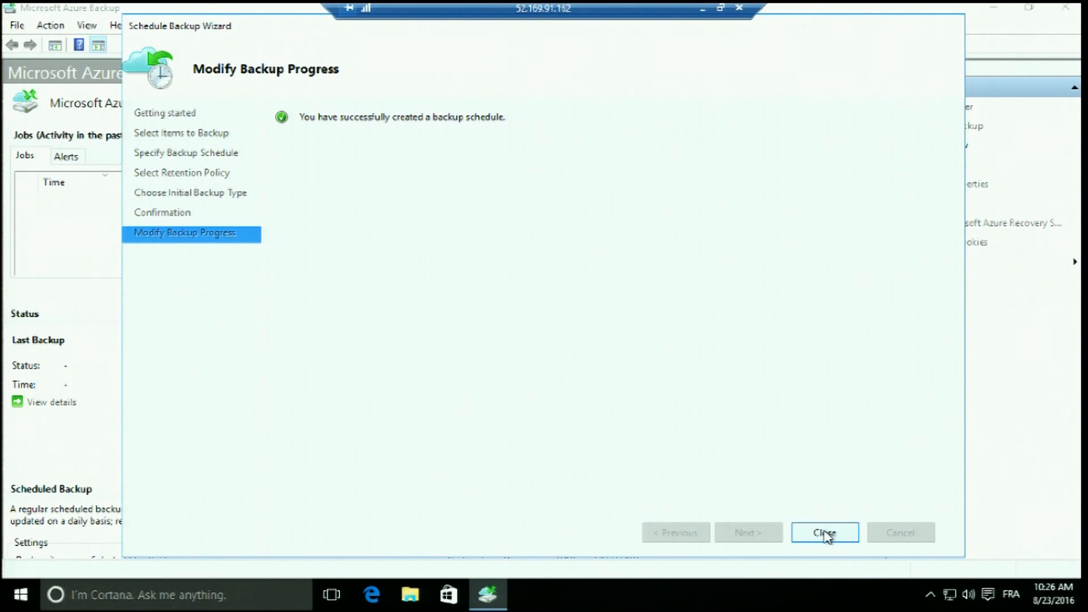
pyautogui.click(824, 533)
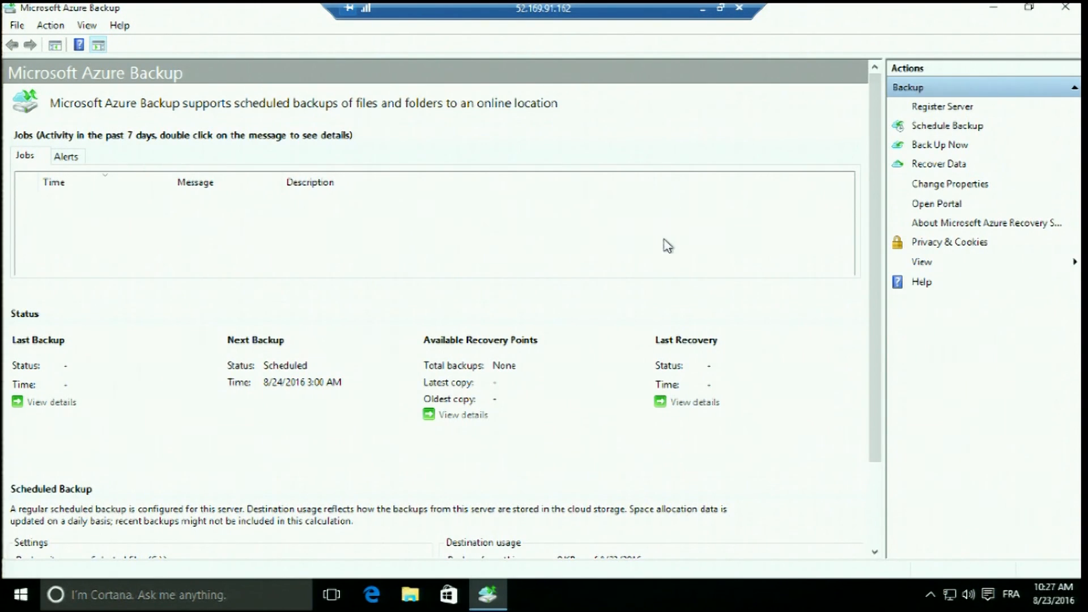